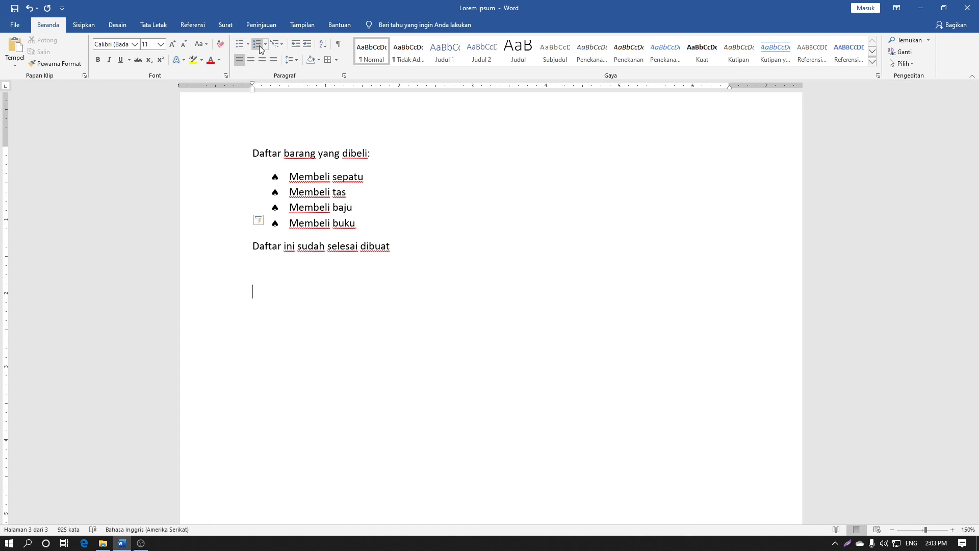
# Add the line 'Daftar kegiatan harian' below the bulleted list, followed by a new blank line
pyautogui.click(311, 295)
pyautogui.write('Daf')
pyautogui.write('tar kegiat')
pyautogui.write('an harian:')
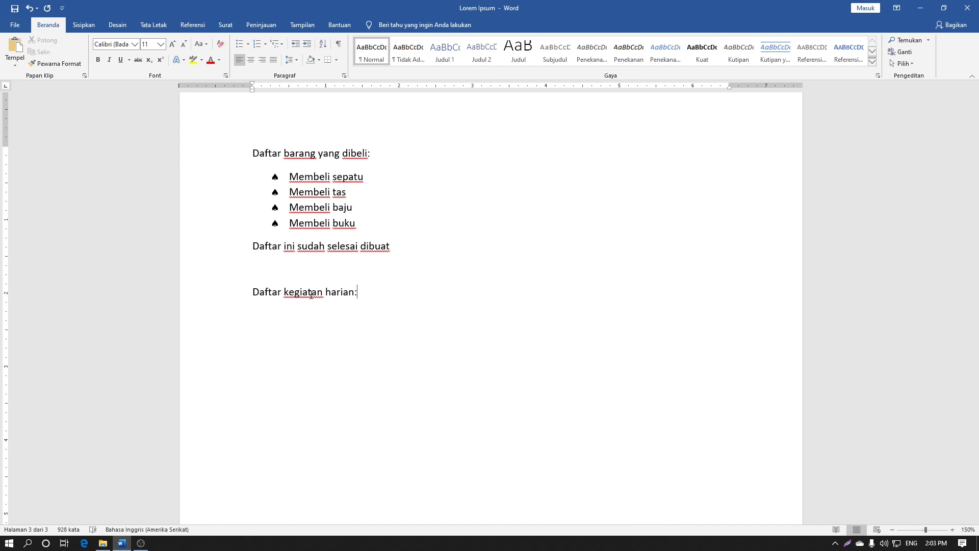
pyautogui.press('Return')
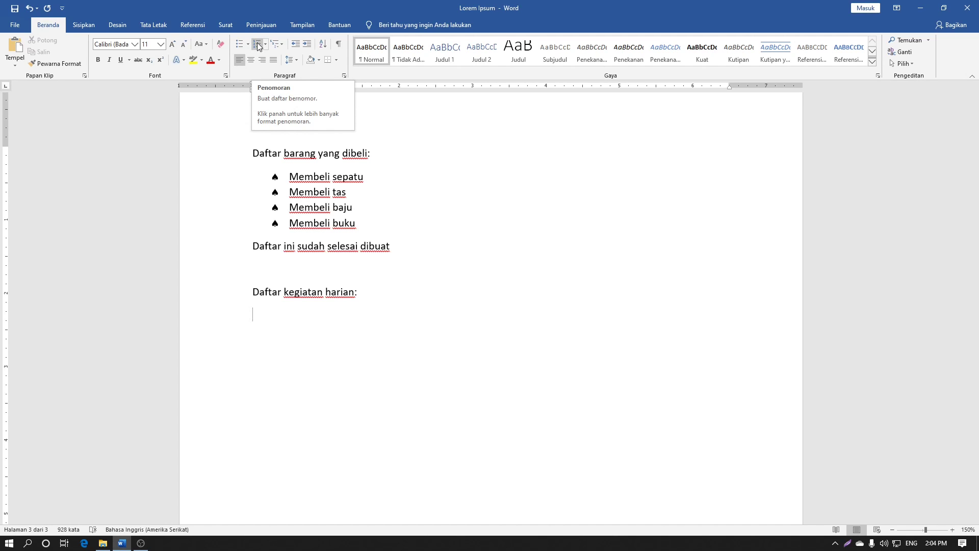
# Turn the blank line under 'Daftar kegiatan harian' into numbered item 1
pyautogui.click(258, 45)
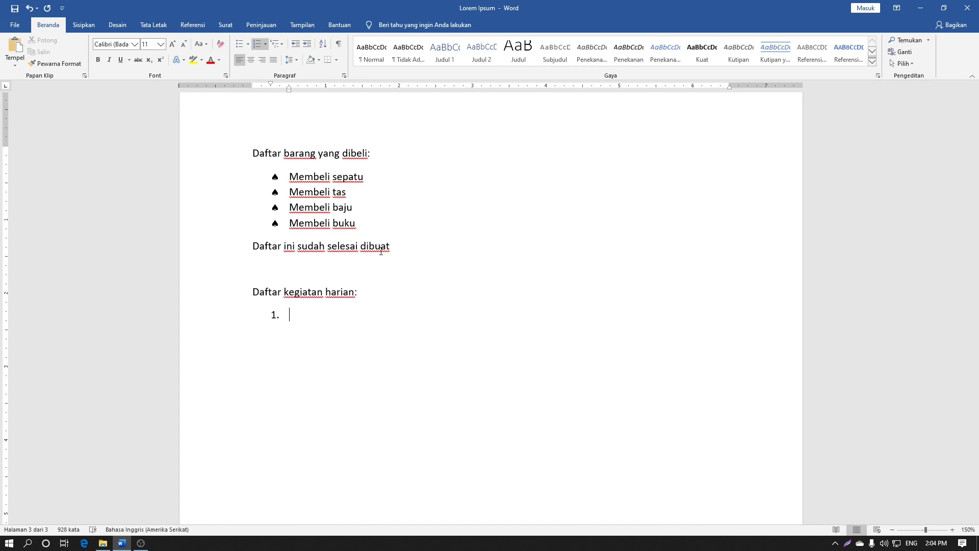
# Enter the first three activities: Bangun pagi, berangkat sekolah, pulang sekolah
pyautogui.write('Bangun pa')
pyautogui.write('gi')
pyautogui.press('Return')
pyautogui.write('berangkat ')
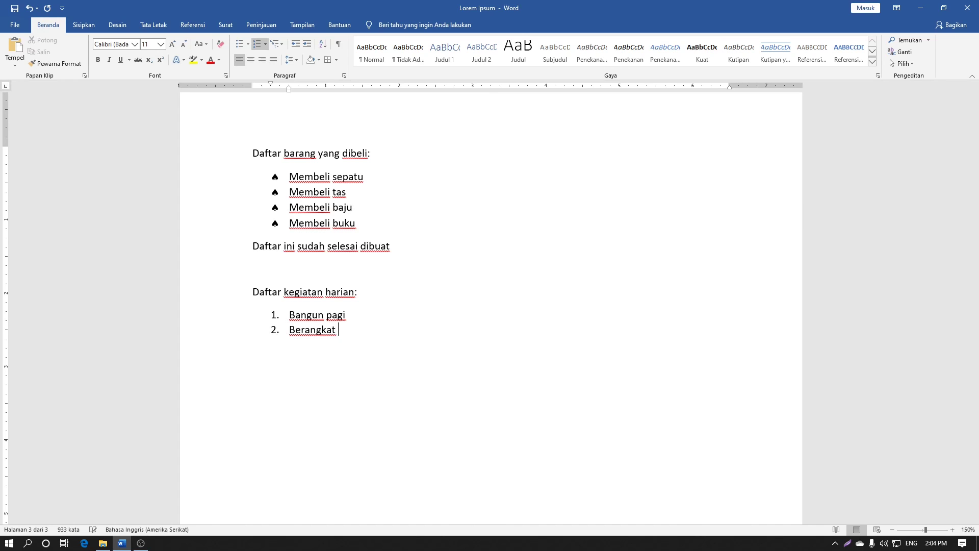
pyautogui.write('sekolah')
pyautogui.press('Return')
pyautogui.write('pula')
pyautogui.write('ng sekolah')
pyautogui.press('Return')
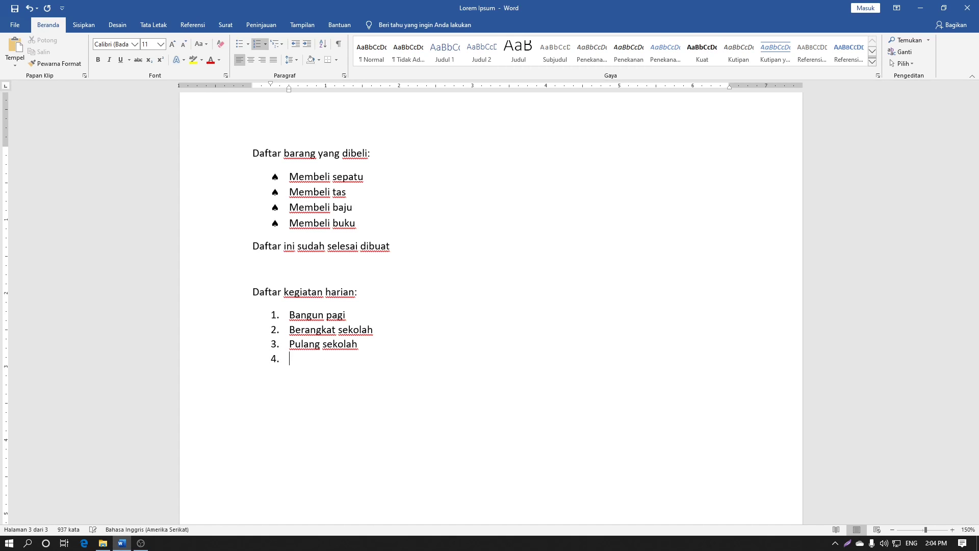
# Add bermain, mengerjakan PR and Tidur, then complete the last item as 'Tidur malam'
pyautogui.write('bermain')
pyautogui.press('Return')
pyautogui.write('mengerjakan P')
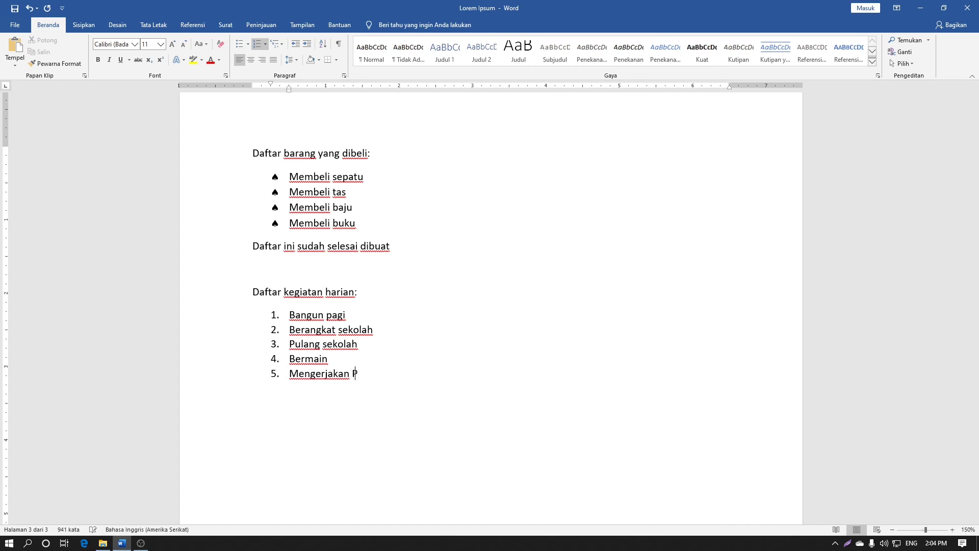
pyautogui.write('R')
pyautogui.press('Return')
pyautogui.write('T')
pyautogui.write('idur')
pyautogui.press('Return')
pyautogui.press('Left')
pyautogui.write('malam')
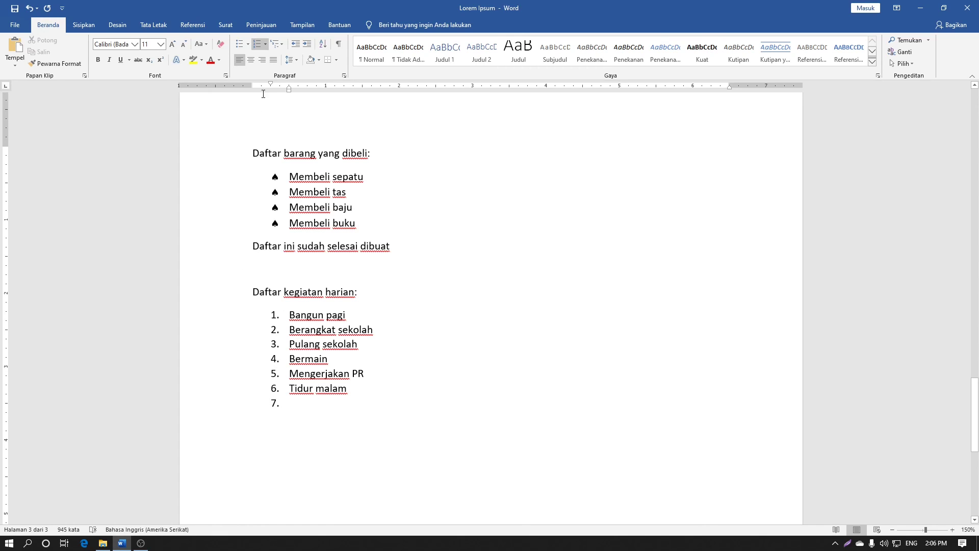
# Open the Pustaka Penomoran gallery from the Numbering button's arrow
pyautogui.click(268, 44)
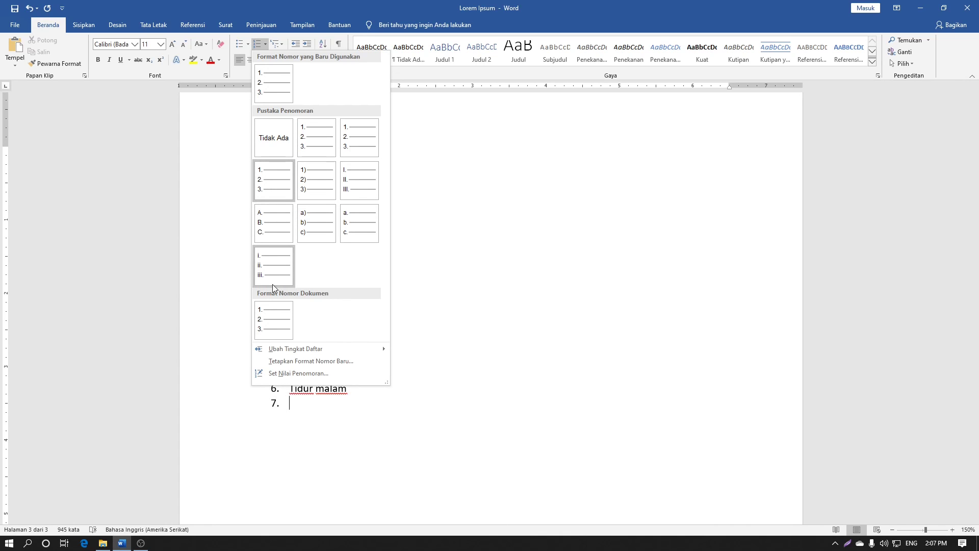
# Select the activity list items and apply the lowercase Roman i., ii., iii. numbering format
pyautogui.click(314, 411)
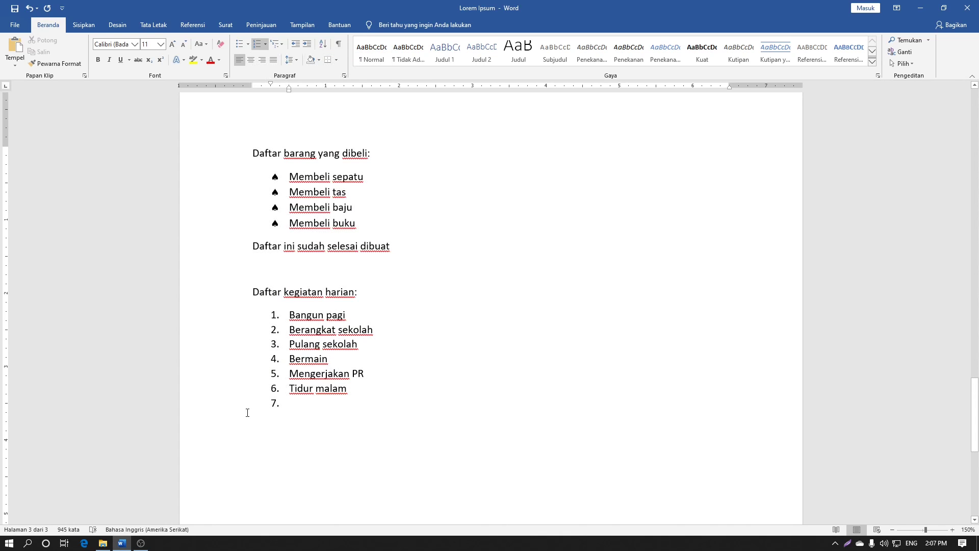
pyautogui.moveTo(215, 411); pyautogui.dragTo(204, 318)
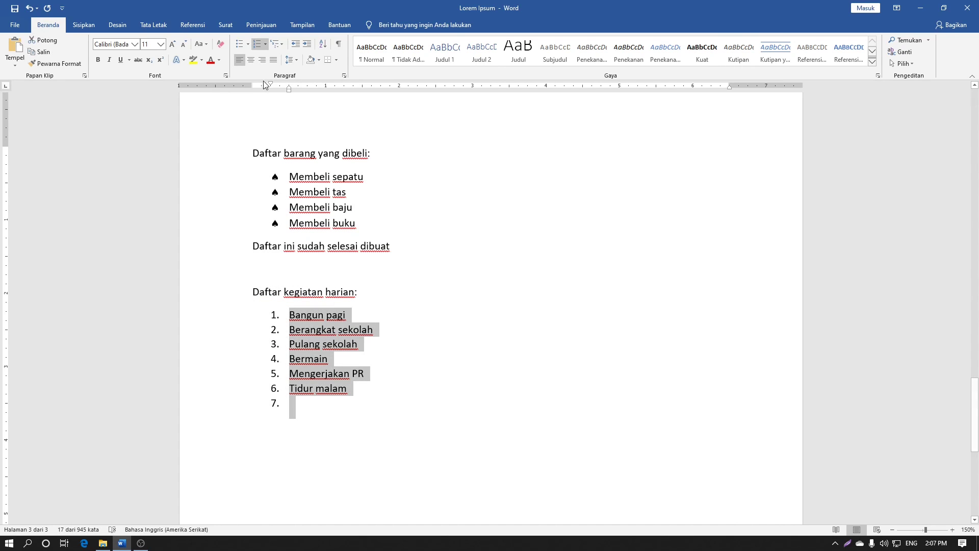
pyautogui.click(265, 44)
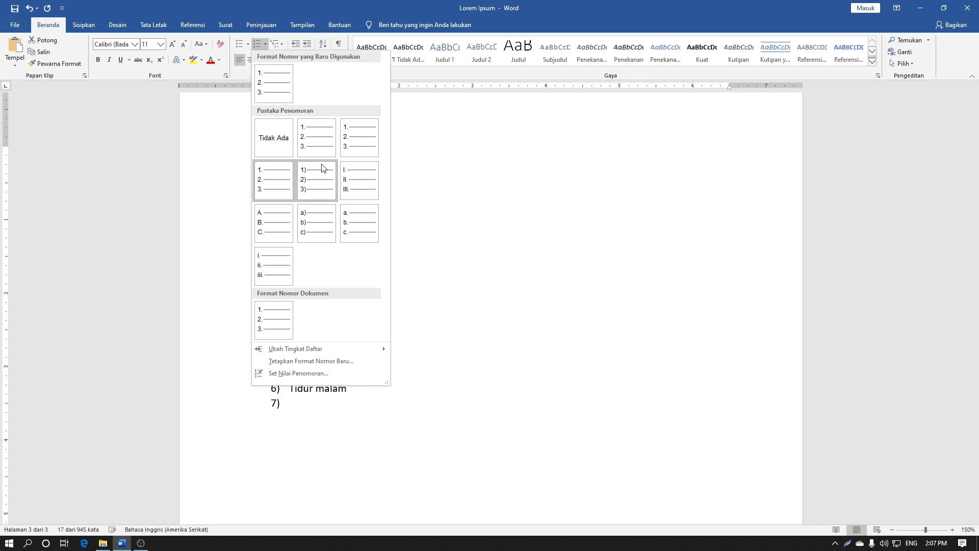
pyautogui.click(270, 346)
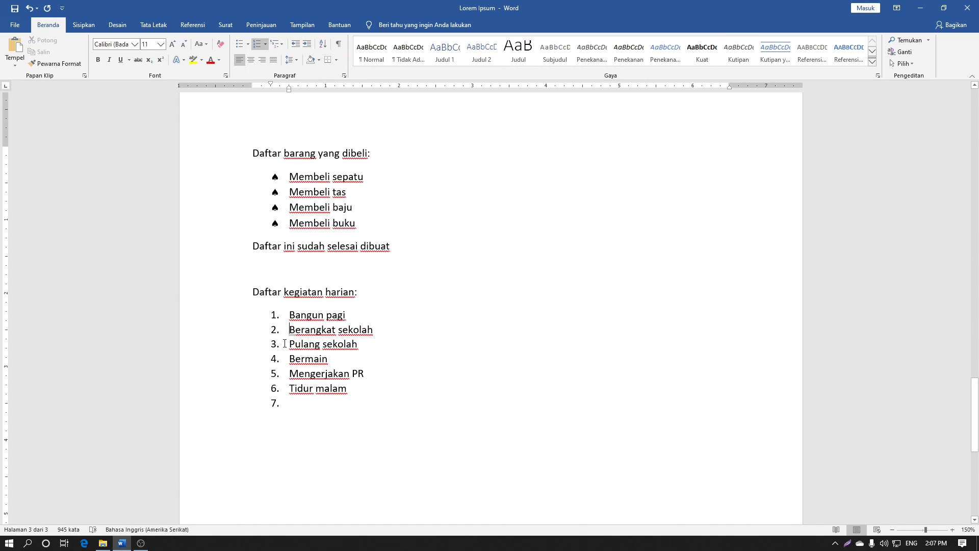
pyautogui.click(276, 343)
pyautogui.click(307, 349)
pyautogui.click(265, 44)
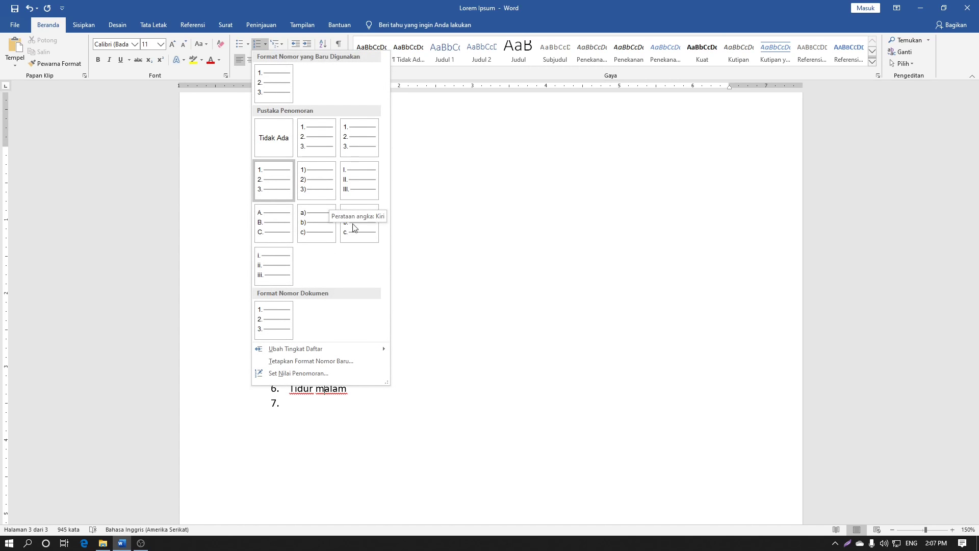
pyautogui.click(266, 266)
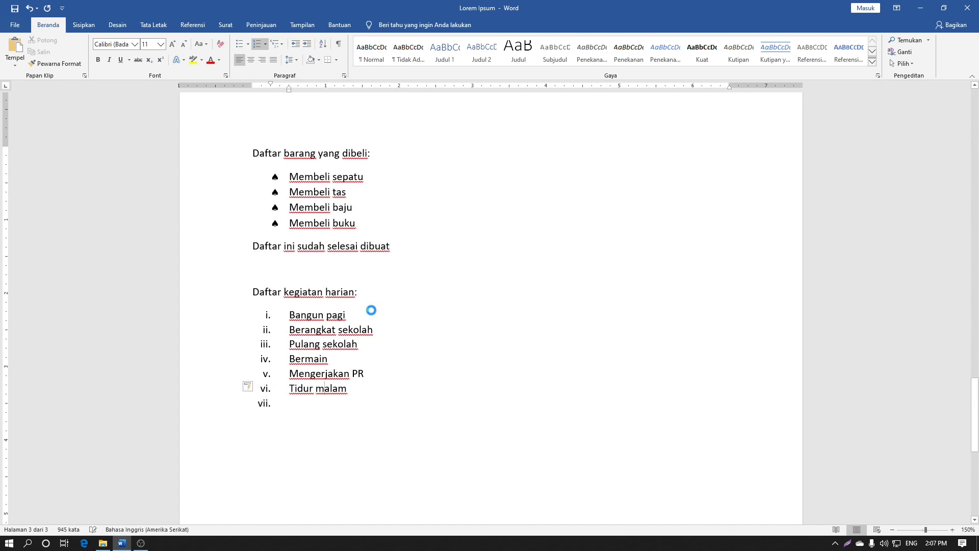
pyautogui.click(362, 342)
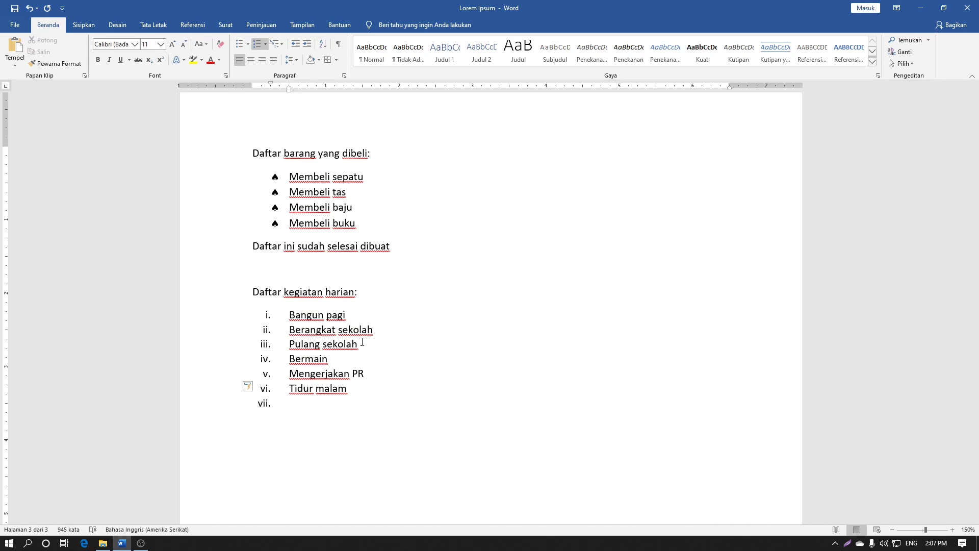
pyautogui.click(265, 43)
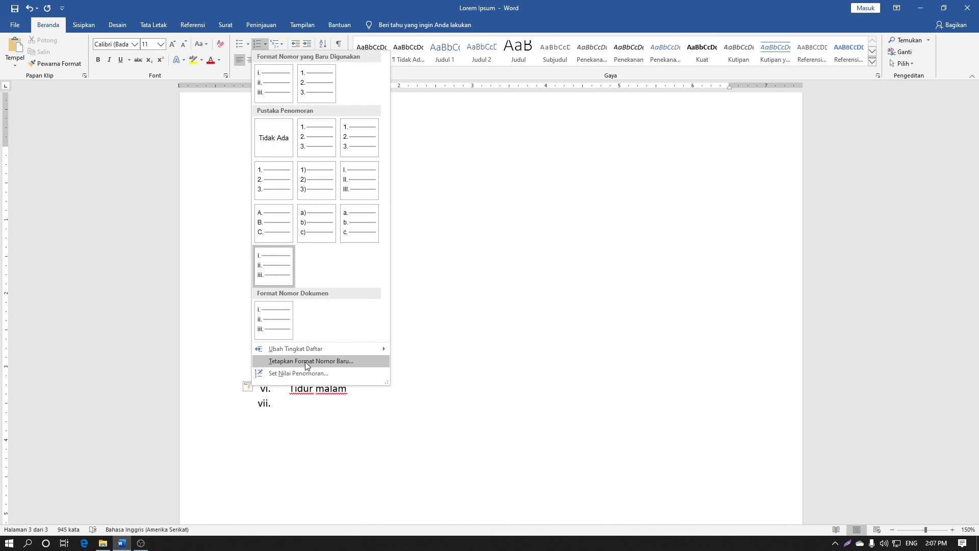
pyautogui.moveTo(296, 349)
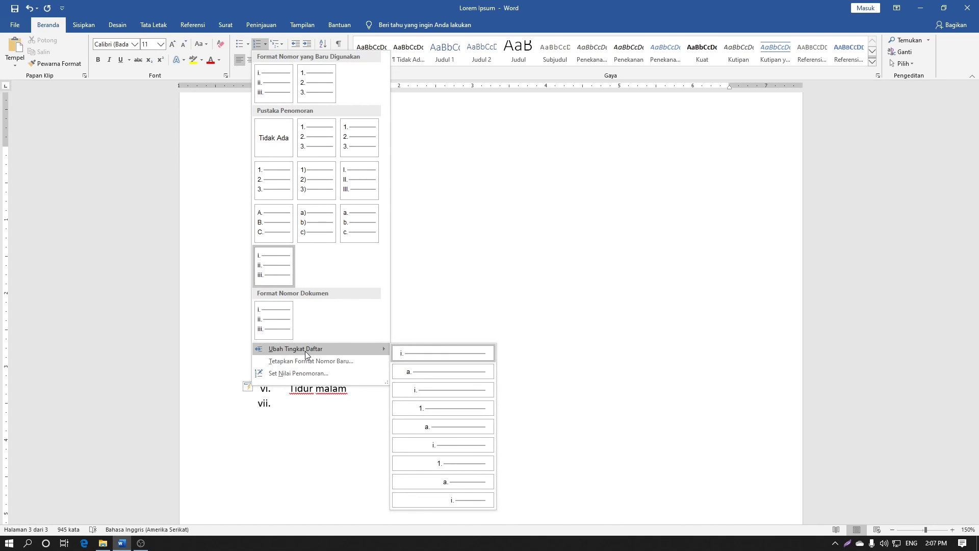
# Define a new number format using the 'I, II, III, ...' style under Gaya angka
pyautogui.click(306, 361)
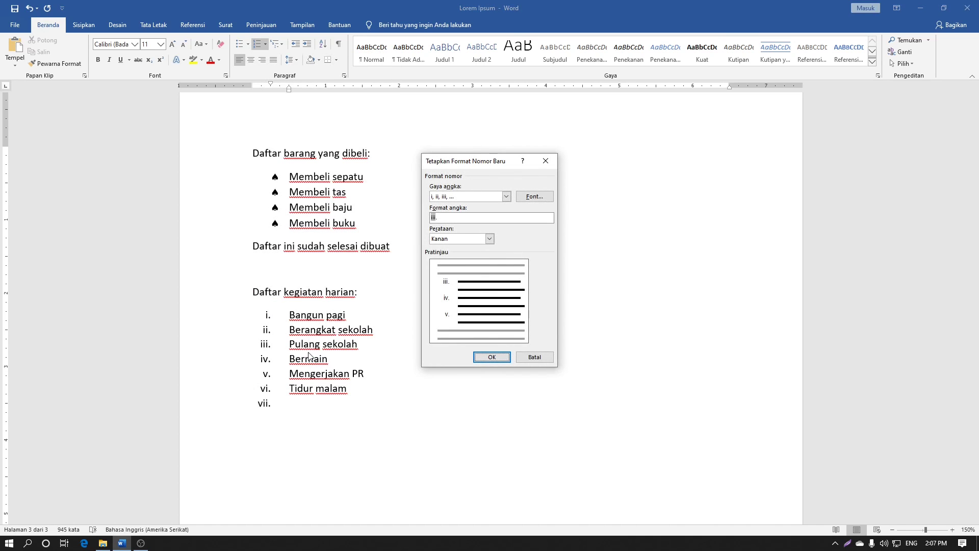
pyautogui.click(453, 195)
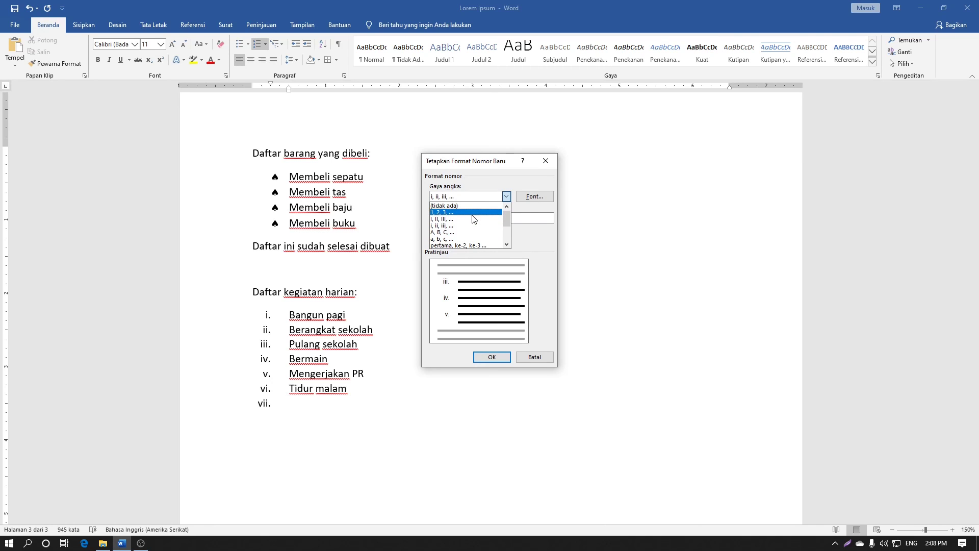
pyautogui.scroll(-1, 475, 219)
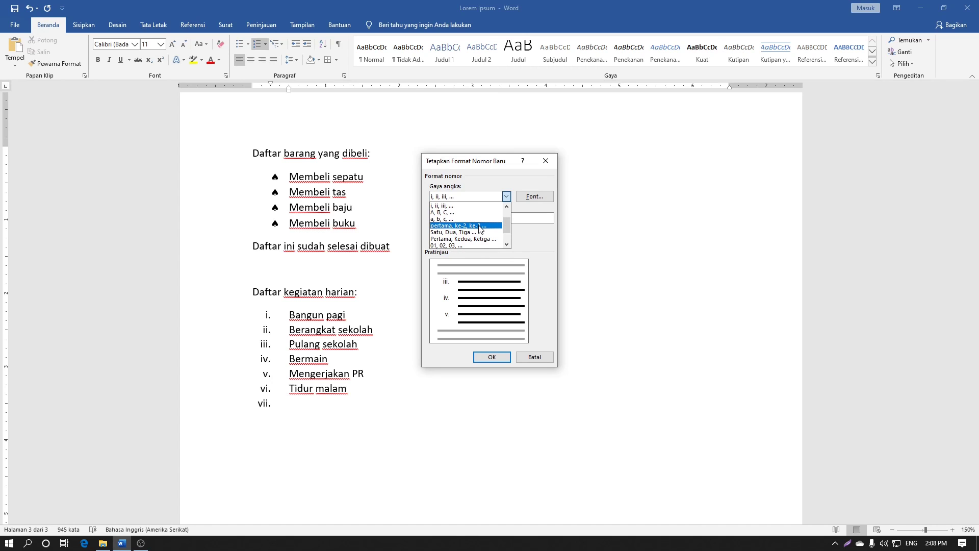
pyautogui.scroll(-1, 480, 230)
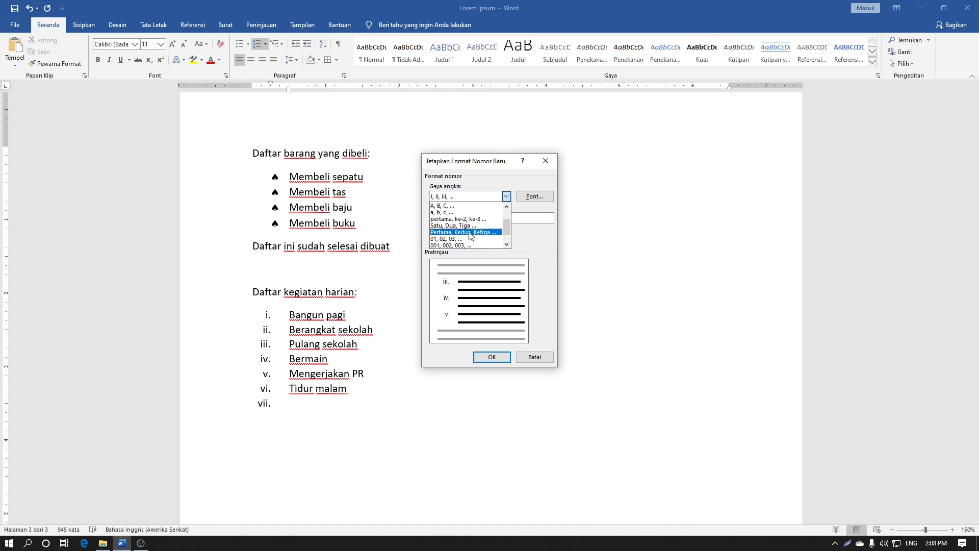
pyautogui.scroll(-1, 495, 238)
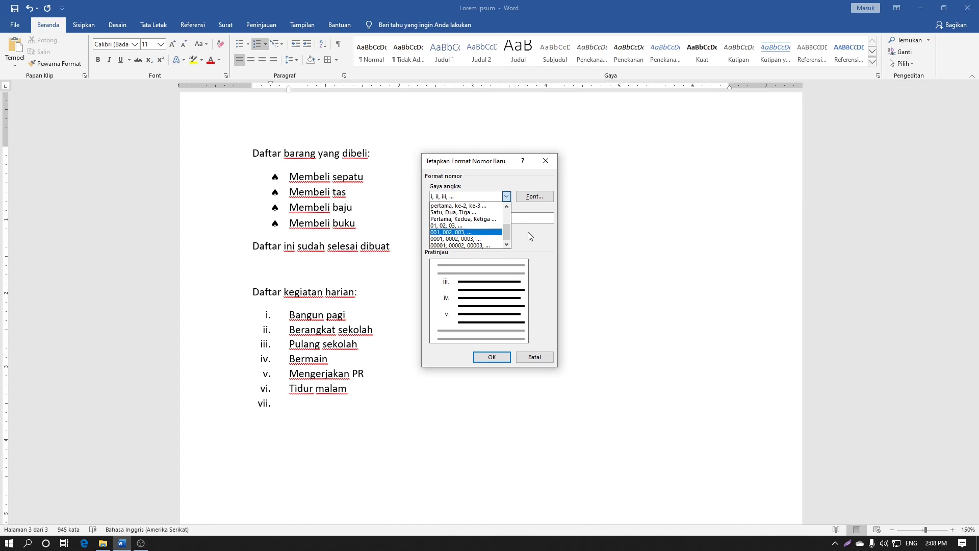
pyautogui.scroll(2, 470, 220)
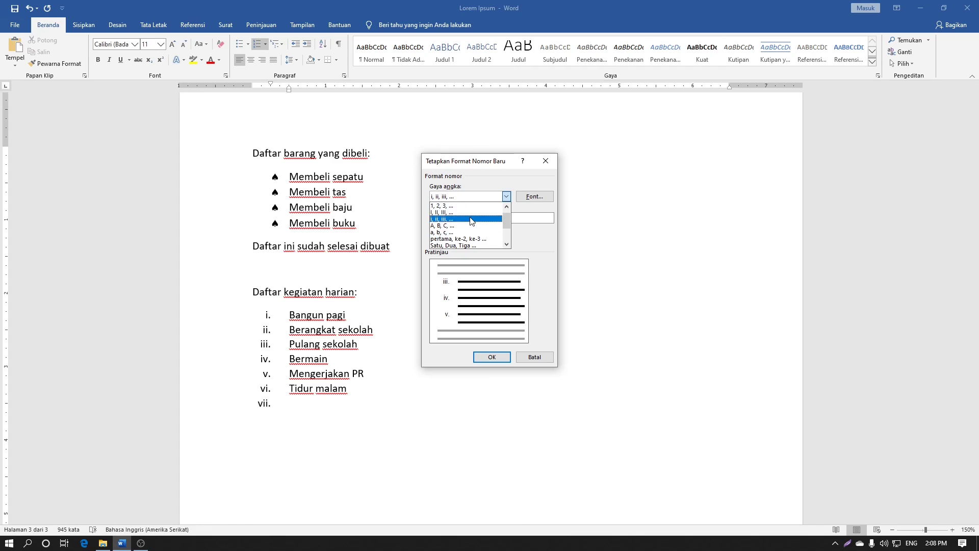
pyautogui.scroll(-2, 469, 221)
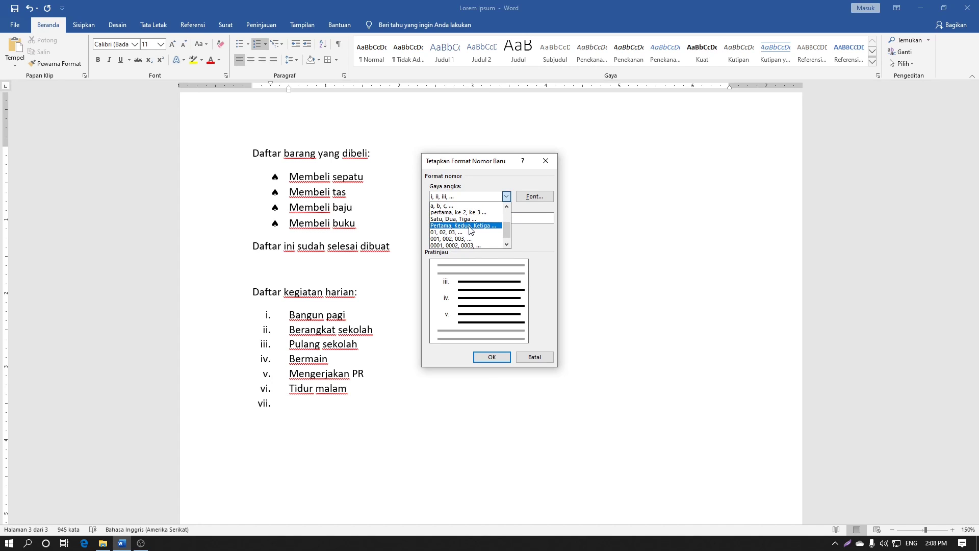
pyautogui.scroll(2, 470, 234)
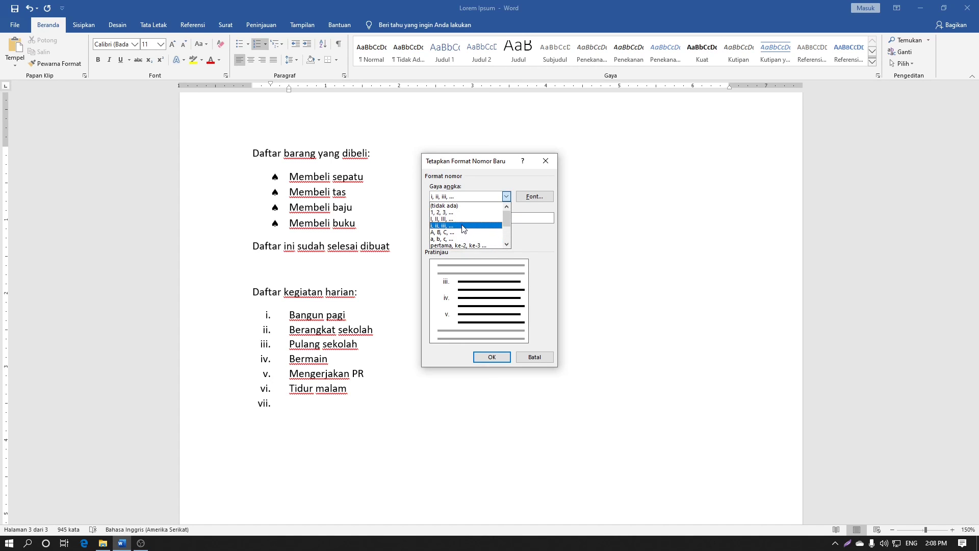
pyautogui.click(463, 219)
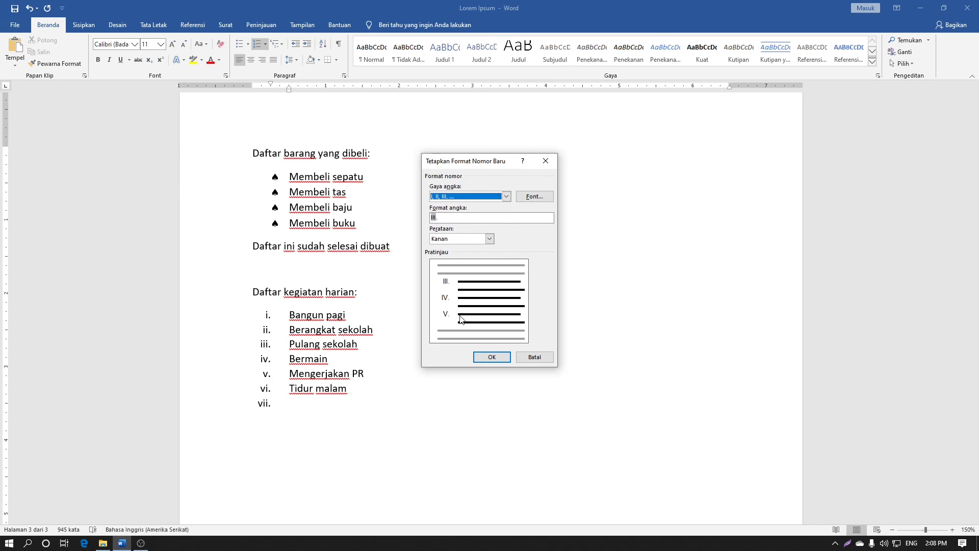
pyautogui.click(491, 356)
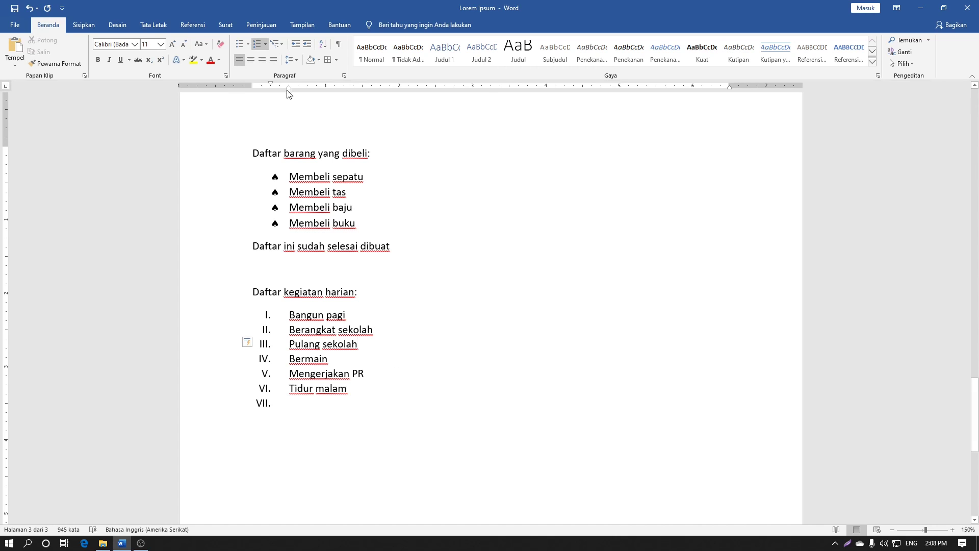
# Define a new number format, changing 'III.' to '(III)' in the Format angka field
pyautogui.click(266, 44)
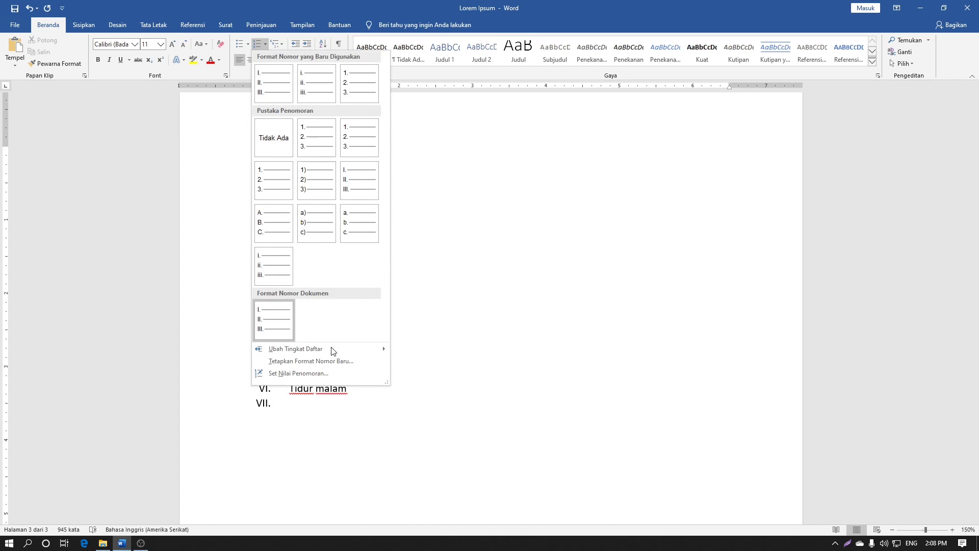
pyautogui.click(332, 363)
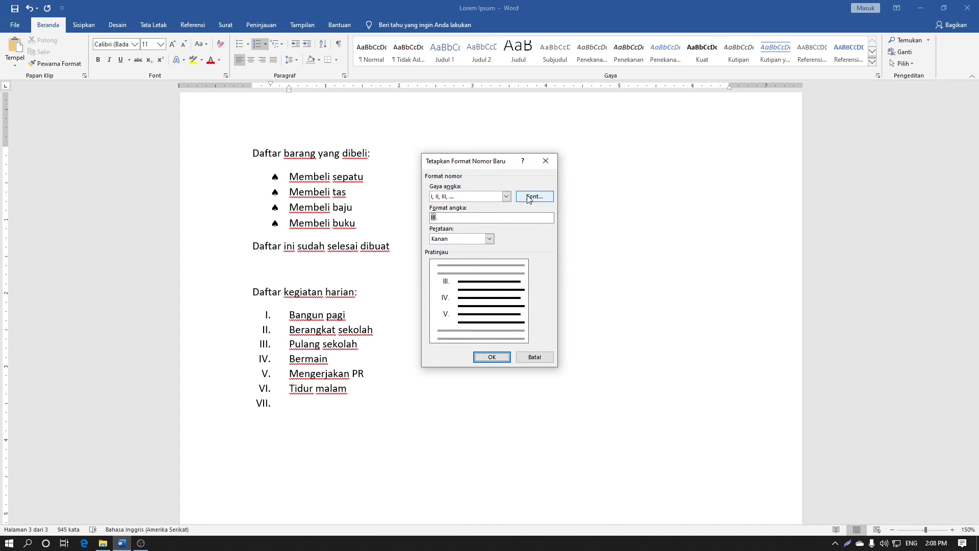
pyautogui.click(494, 220)
pyautogui.press('BackSpace')
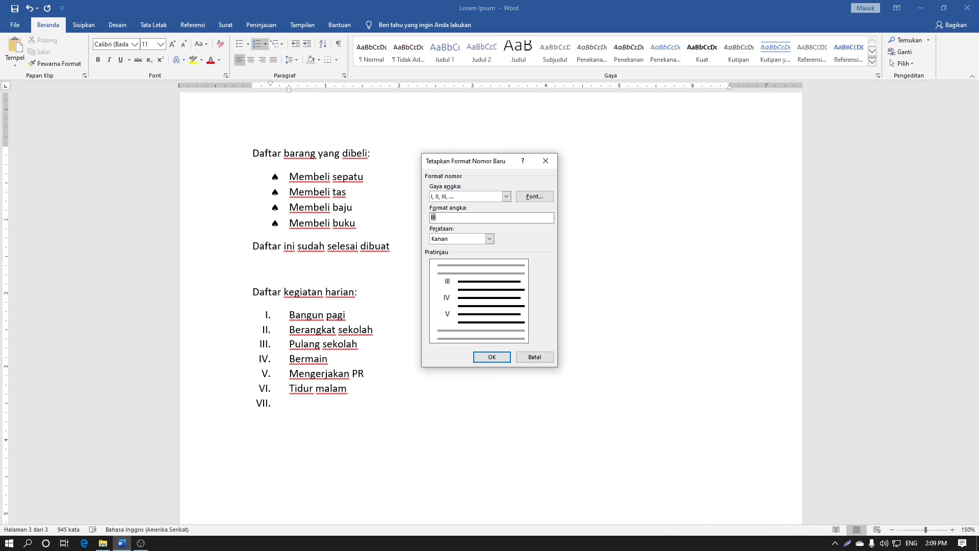
pyautogui.write(')')
pyautogui.write('(')
pyautogui.click(501, 359)
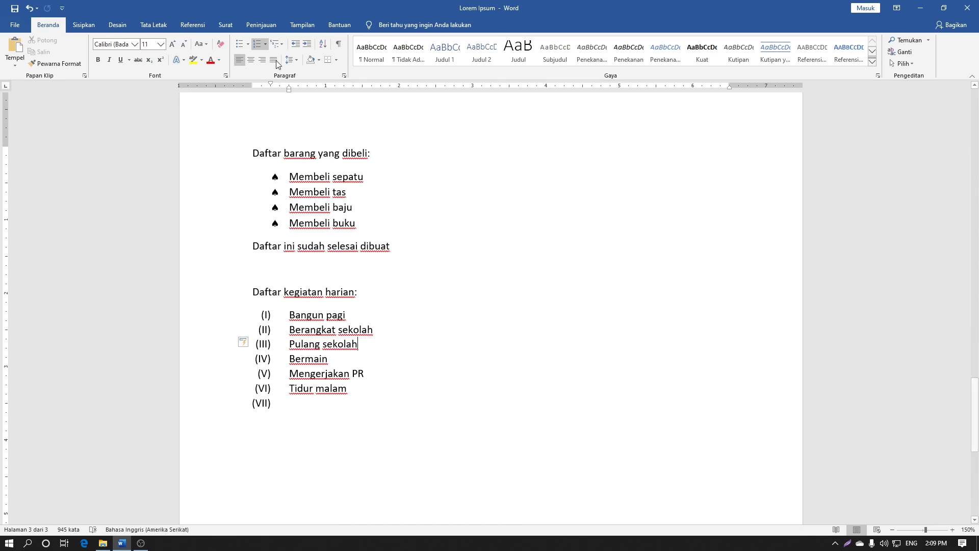
# Define a new number format with the '1, 2, 3, ...' style and a trailing period
pyautogui.click(267, 44)
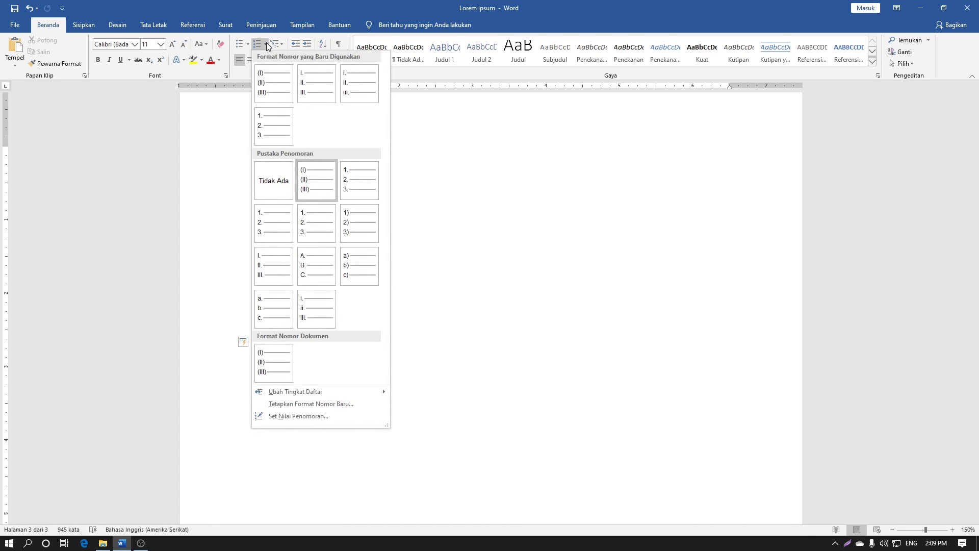
pyautogui.click(346, 407)
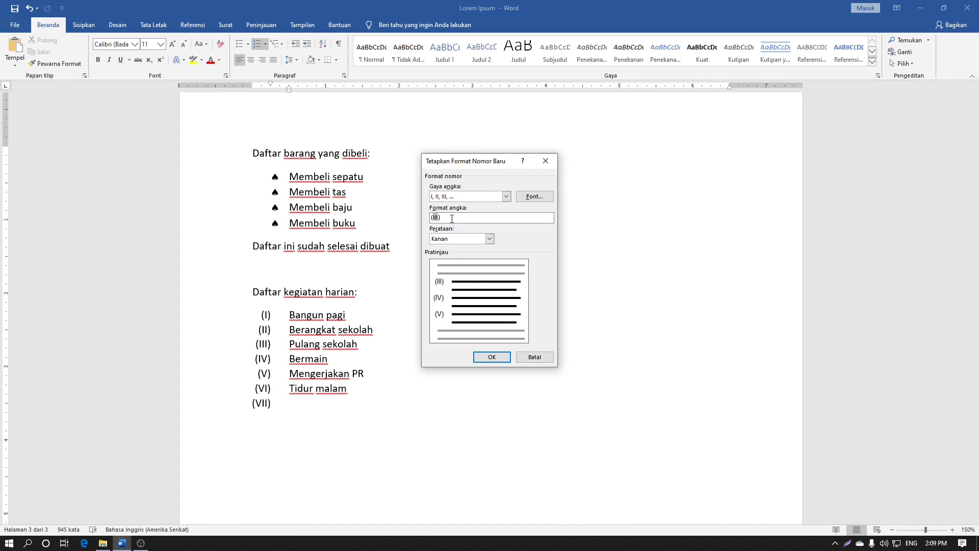
pyautogui.press('BackSpace')
pyautogui.write('.')
pyautogui.press('BackSpace')
pyautogui.click(506, 196)
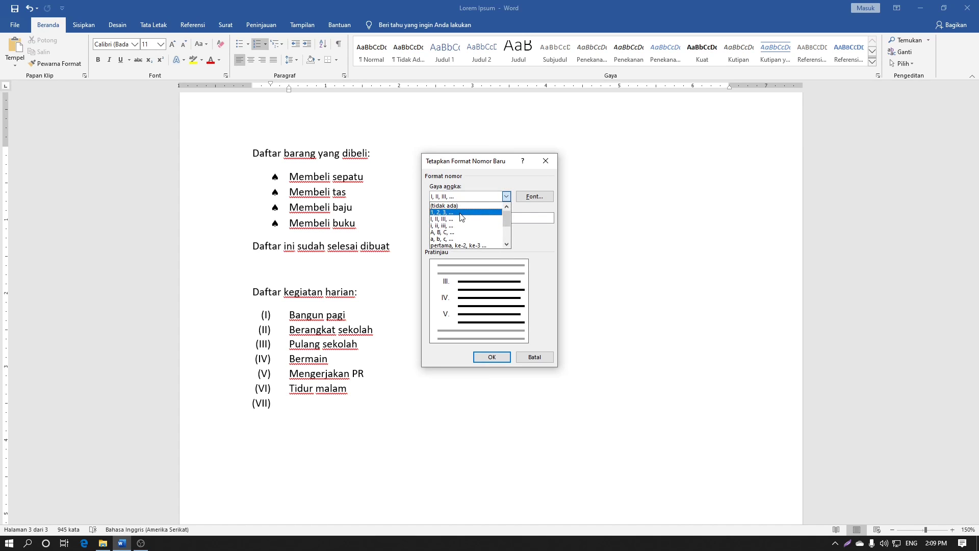
pyautogui.click(461, 213)
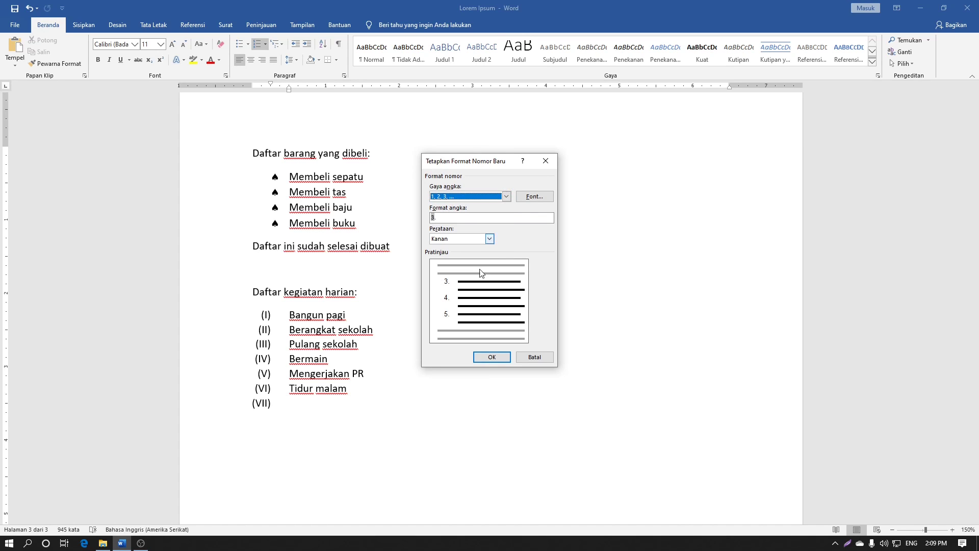
pyautogui.click(491, 358)
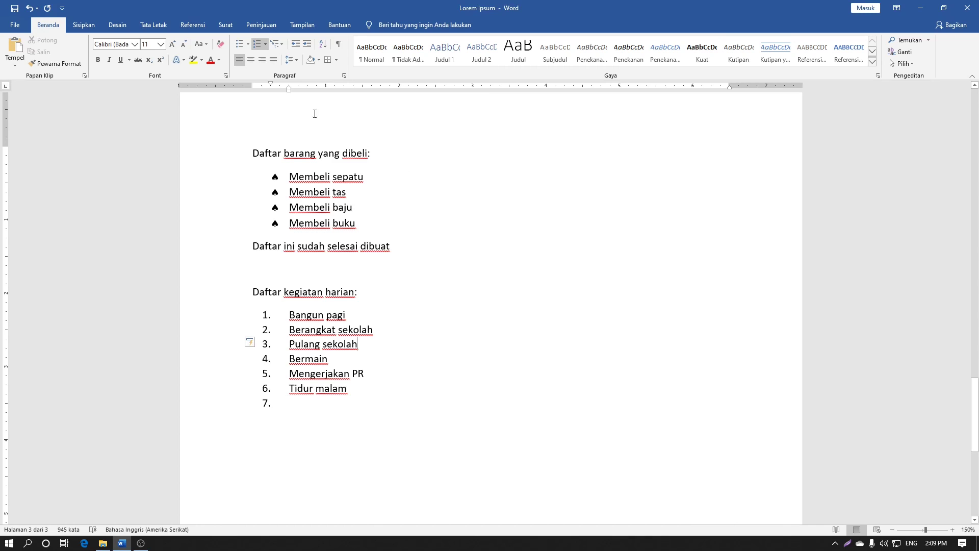
pyautogui.click(267, 45)
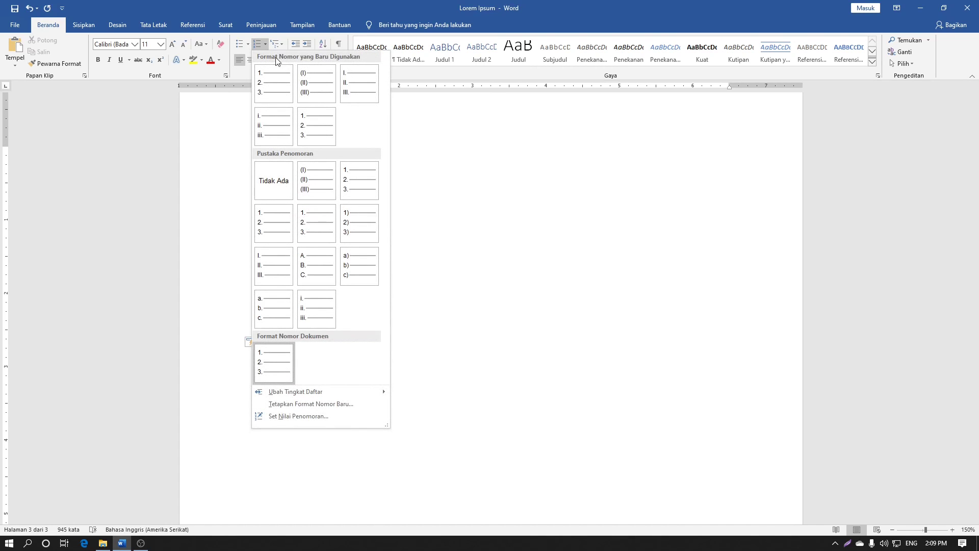
pyautogui.click(347, 410)
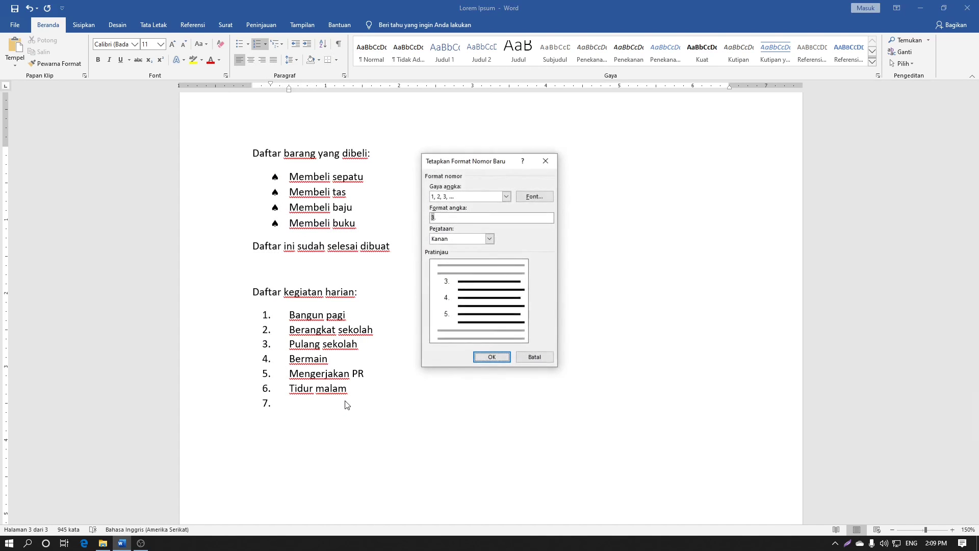
pyautogui.click(456, 240)
pyautogui.click(459, 261)
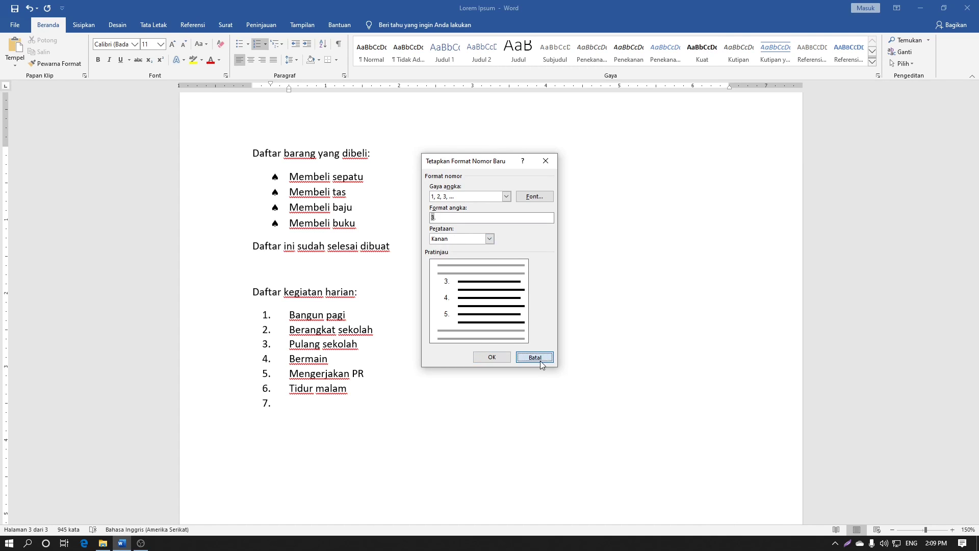
pyautogui.click(534, 357)
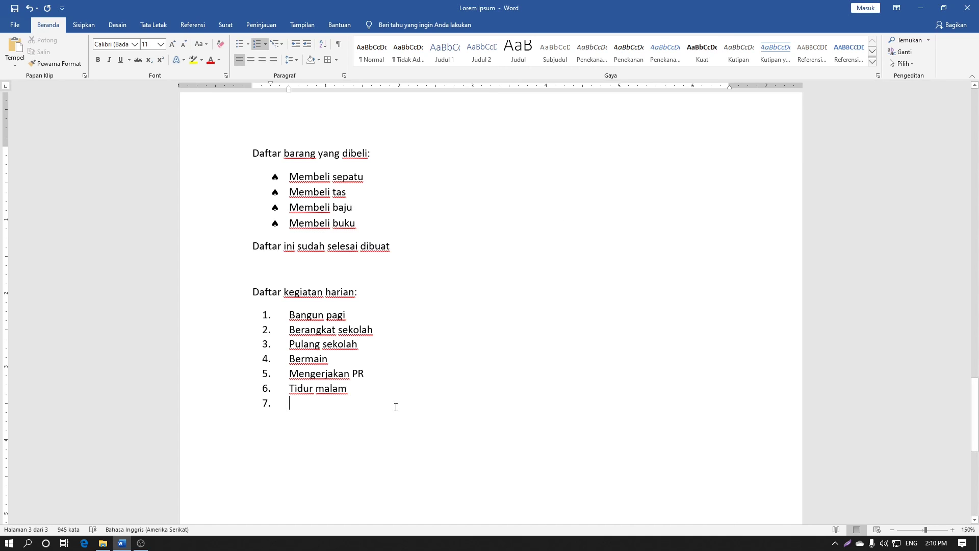
# Type random filler text into list items 7 through 10
pyautogui.write('Kljfda lkfjlkads')
pyautogui.press('Return')
pyautogui.write('kadjf')
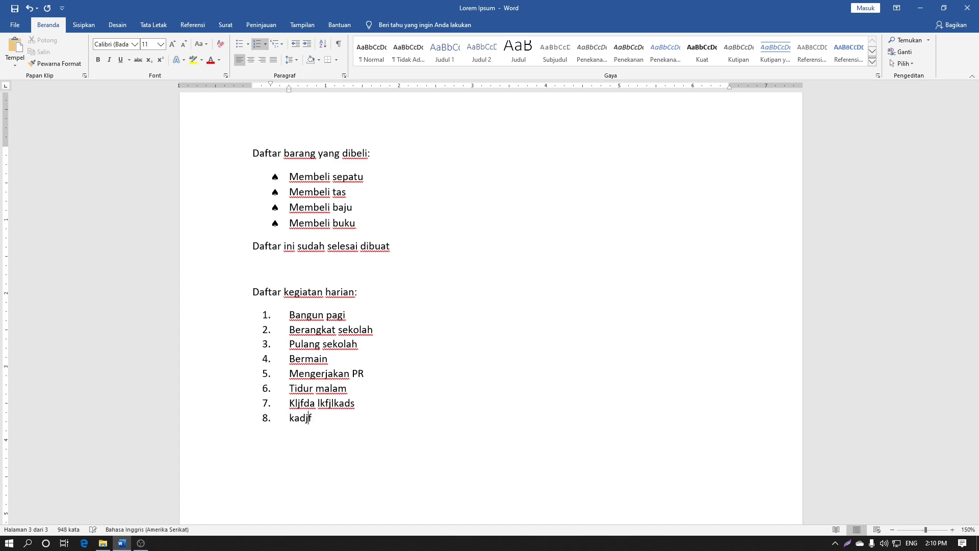
pyautogui.write(' lkjasldf')
pyautogui.press('Return')
pyautogui.write('lkadfj lkjads')
pyautogui.press('Return')
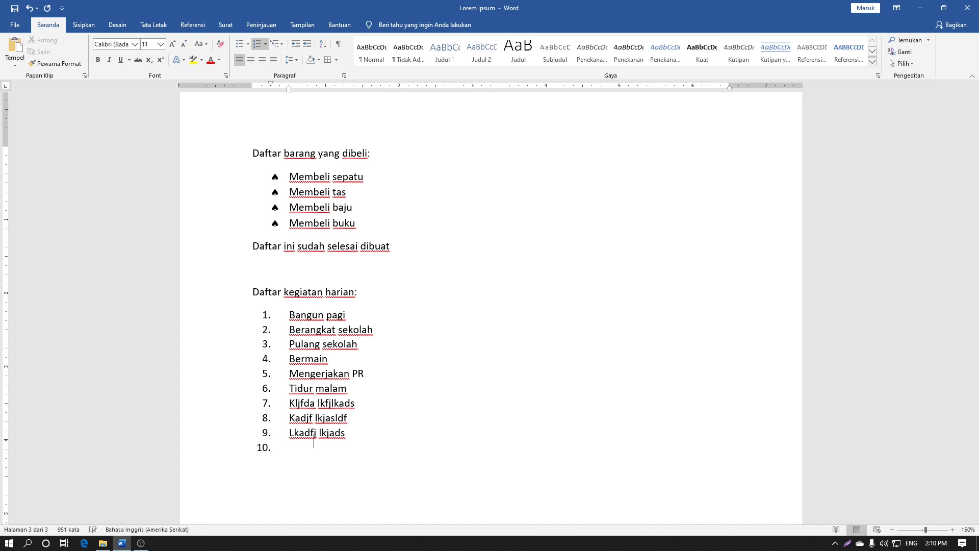
pyautogui.write('Kladjf lkajsdf')
pyautogui.press('Return')
# Fill items 11 through 14 with filler text, leaving an empty item 15
pyautogui.write('Kaljdf lksja')
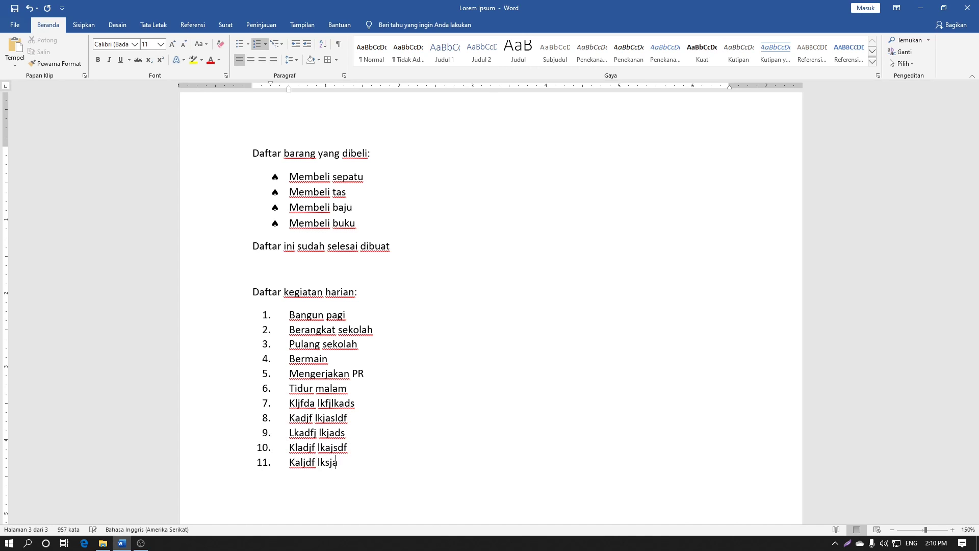
pyautogui.write('d f')
pyautogui.press('Return')
pyautogui.write('kladfj lkjsadf')
pyautogui.press('Return')
pyautogui.write('lkjasdf')
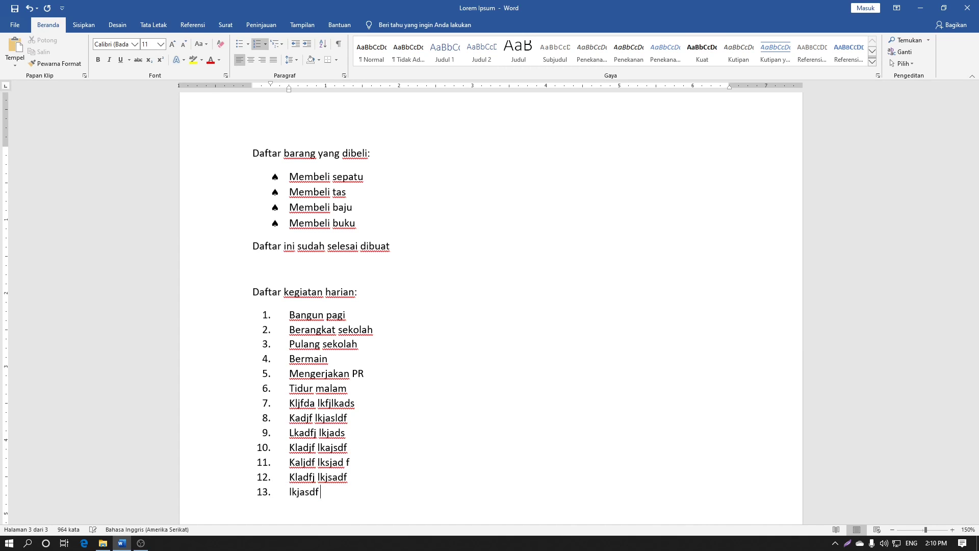
pyautogui.write(' lkjsfad')
pyautogui.press('Return')
pyautogui.write('ladsjf lk')
pyautogui.press('Return')
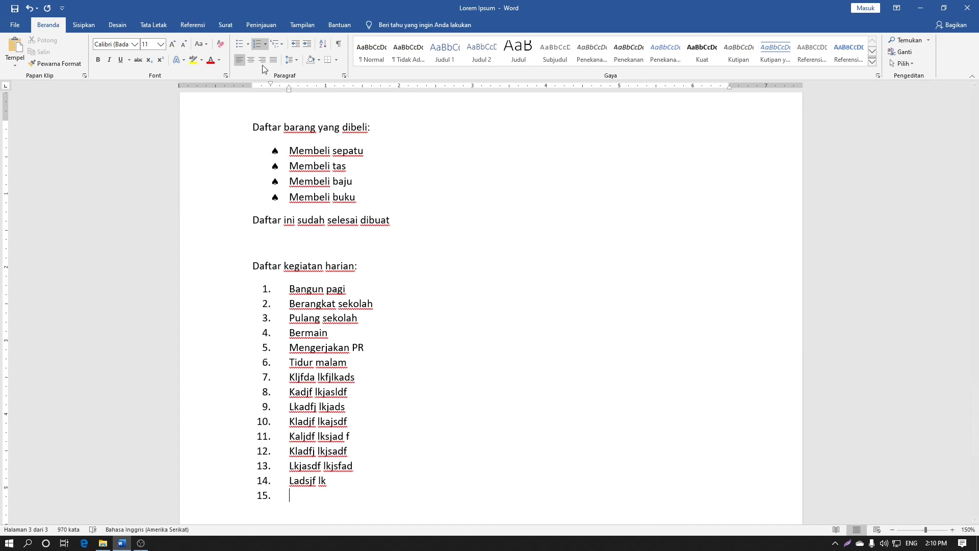
# Set the list's number alignment to left in a new number format definition
pyautogui.click(268, 47)
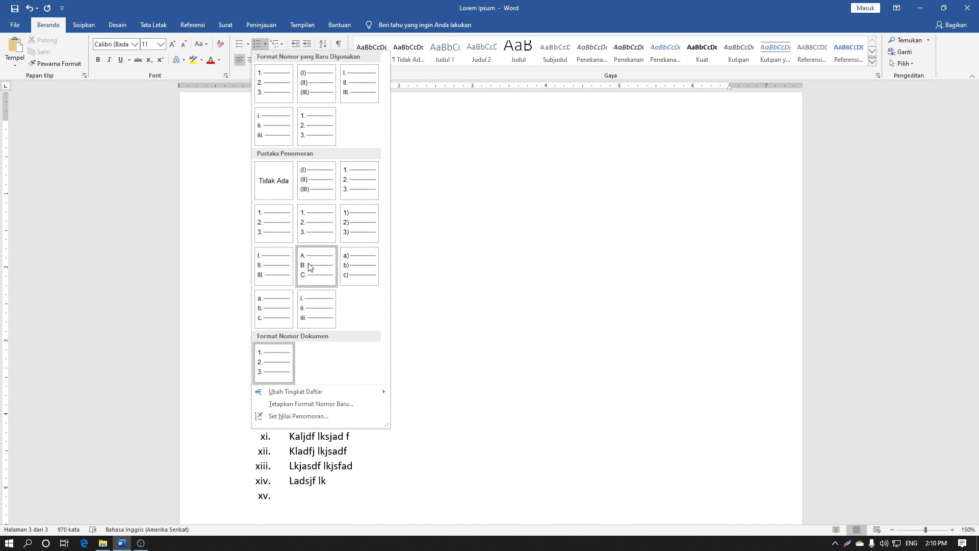
pyautogui.click(341, 406)
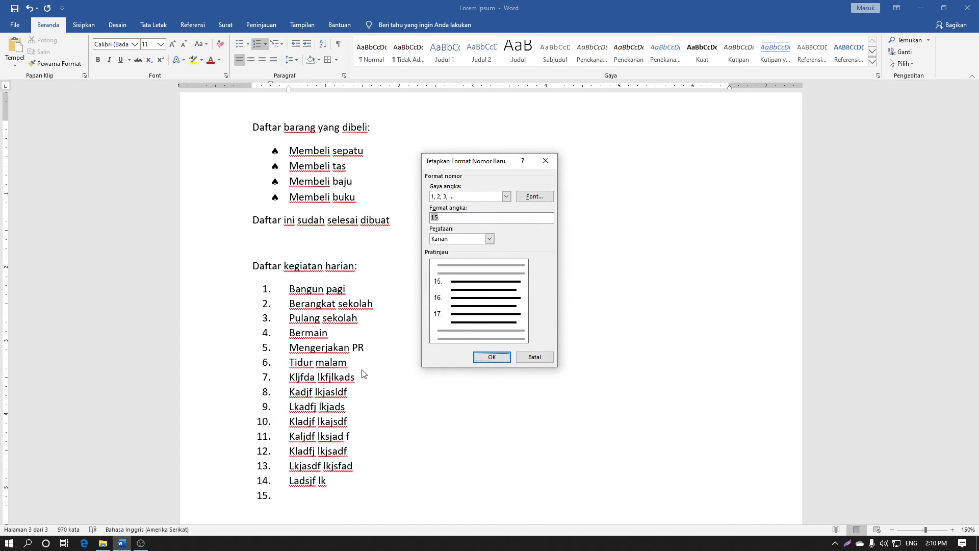
pyautogui.click(489, 240)
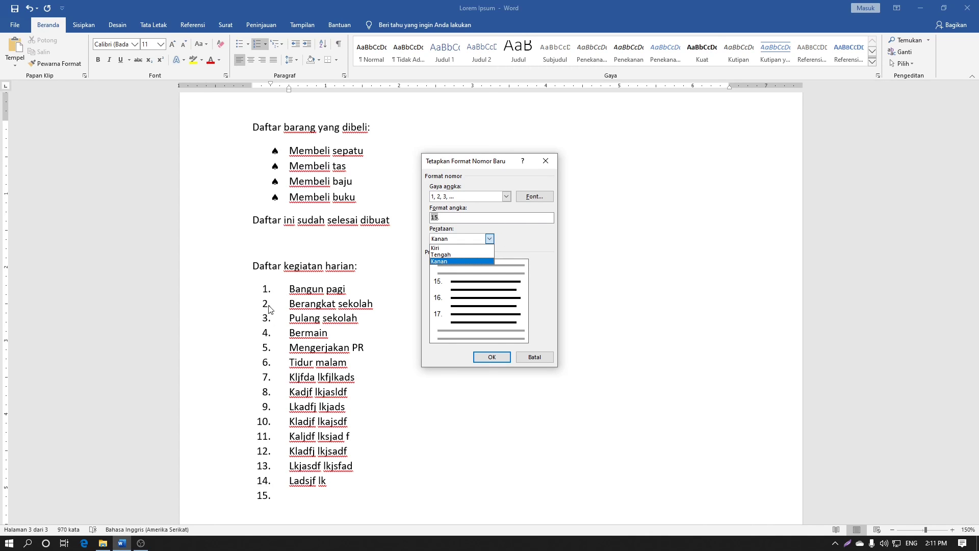
pyautogui.click(477, 239)
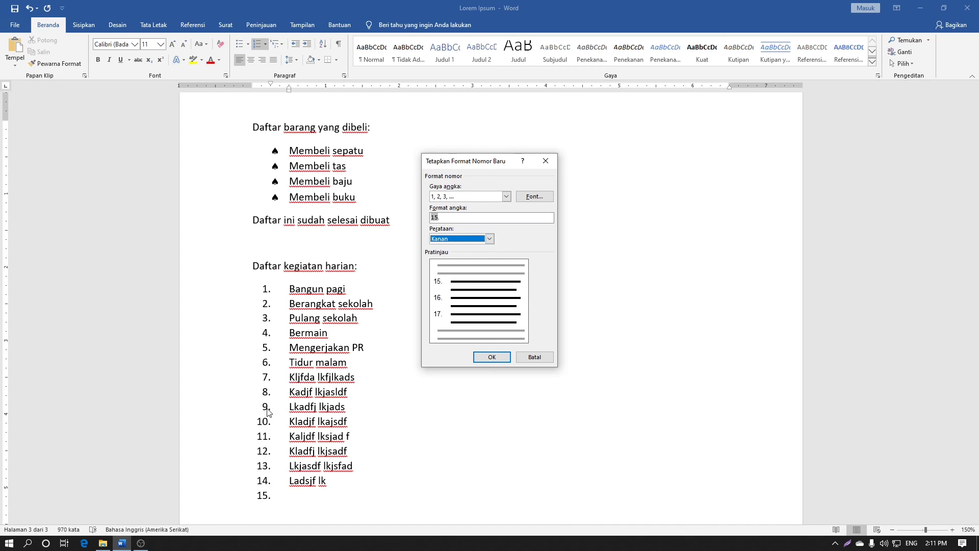
pyautogui.click(489, 239)
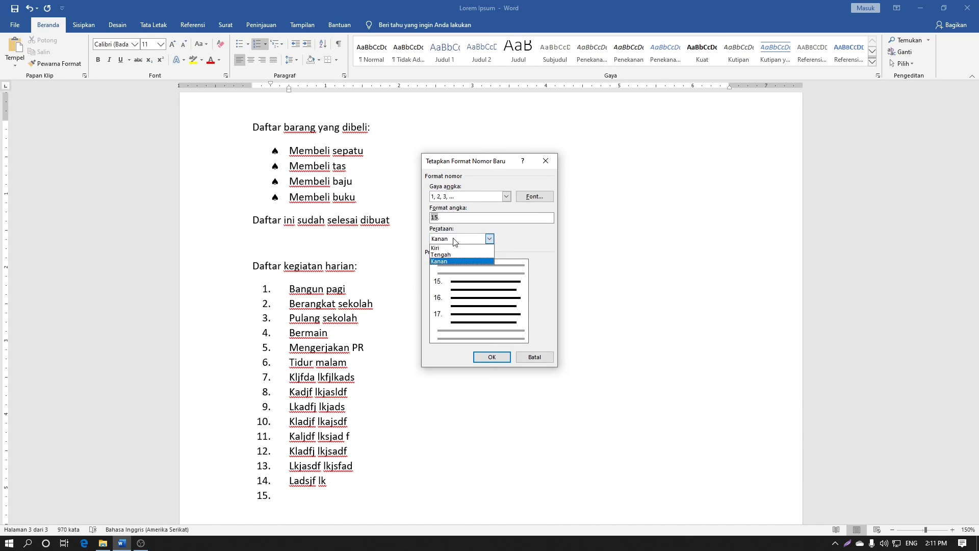
pyautogui.click(455, 245)
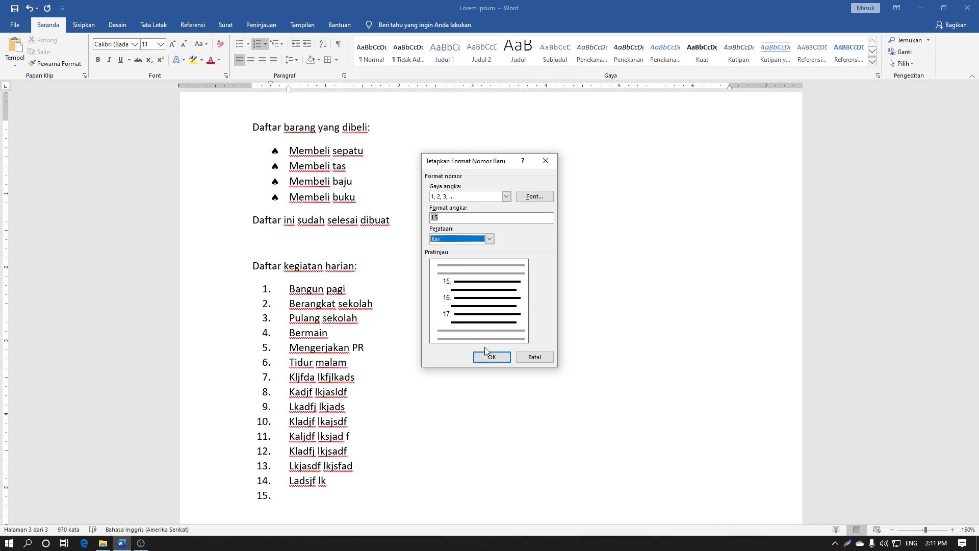
pyautogui.click(493, 357)
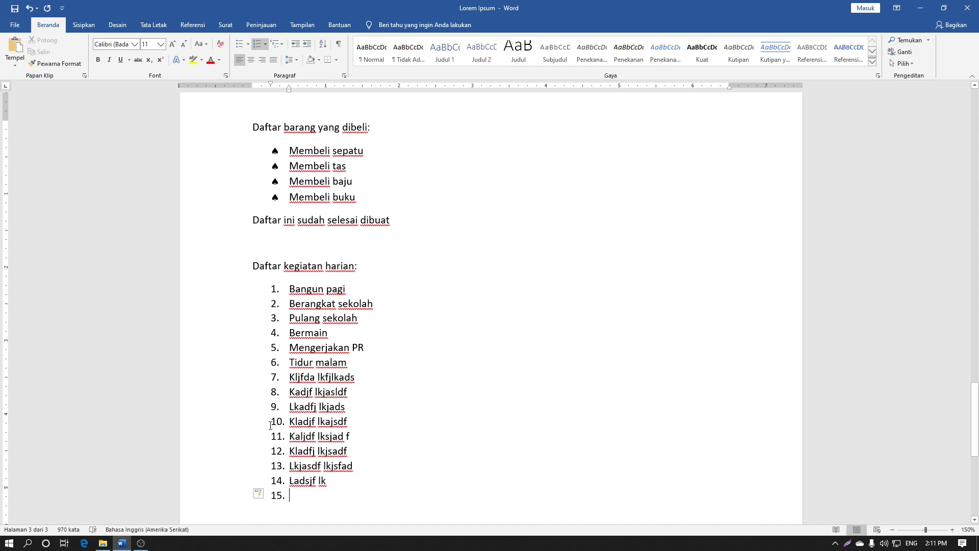
# Define a new number format with Centered alignment for the Daftar kegiatan harian list numbers
pyautogui.click(311, 408)
pyautogui.click(265, 45)
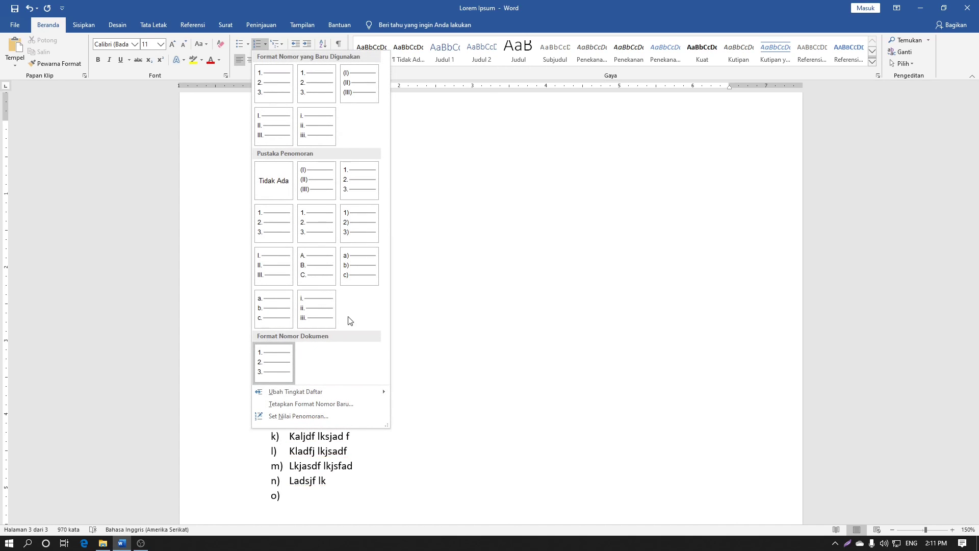
pyautogui.click(320, 404)
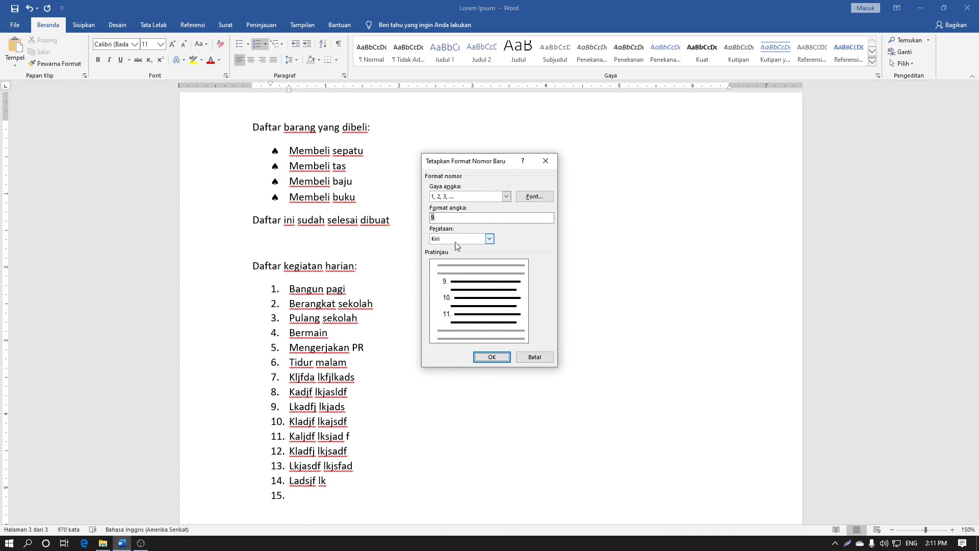
pyautogui.click(477, 238)
pyautogui.click(439, 261)
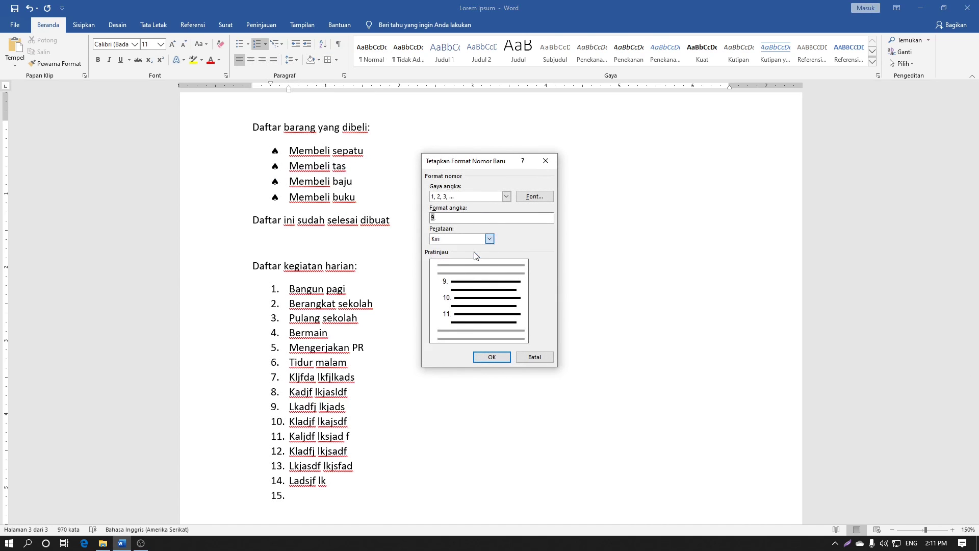
pyautogui.click(480, 360)
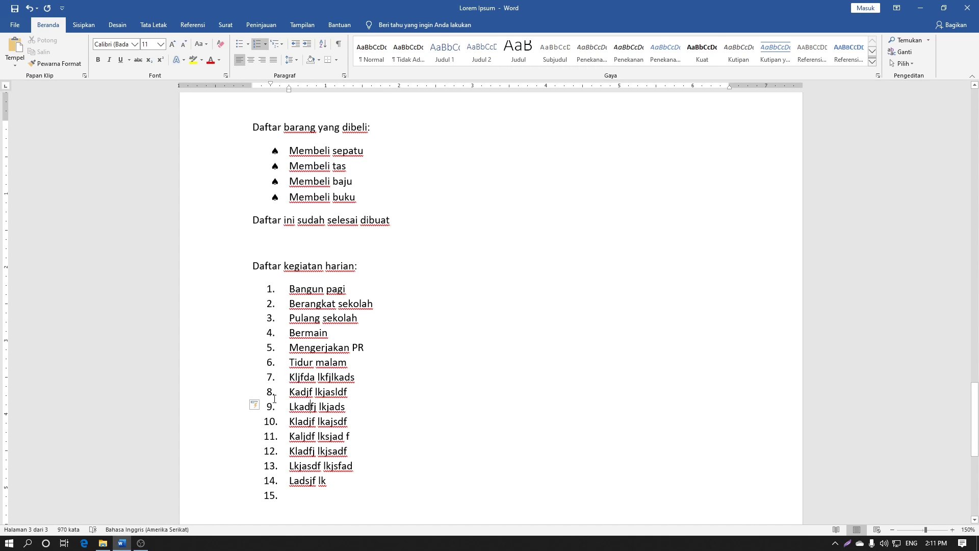
pyautogui.scroll(-3, 270, 420)
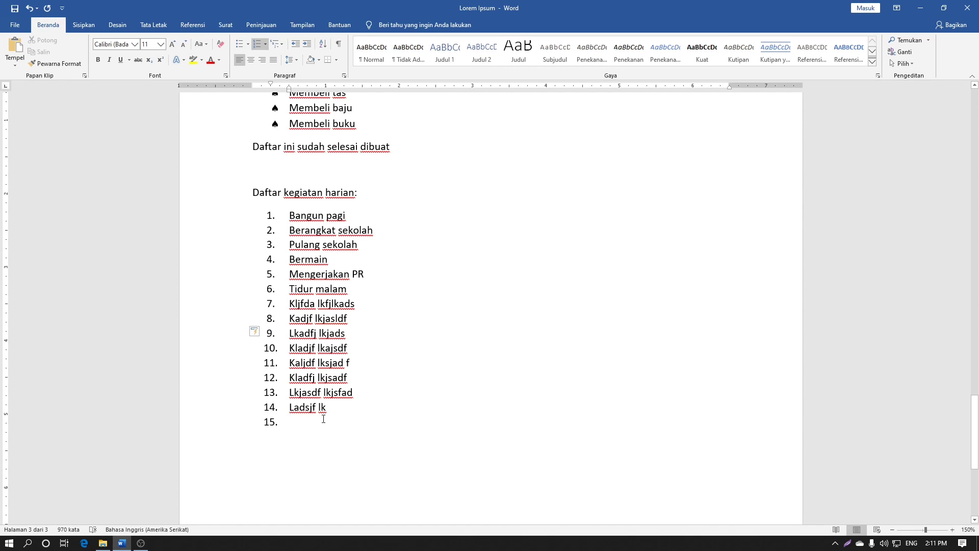
pyautogui.scroll(3, 326, 419)
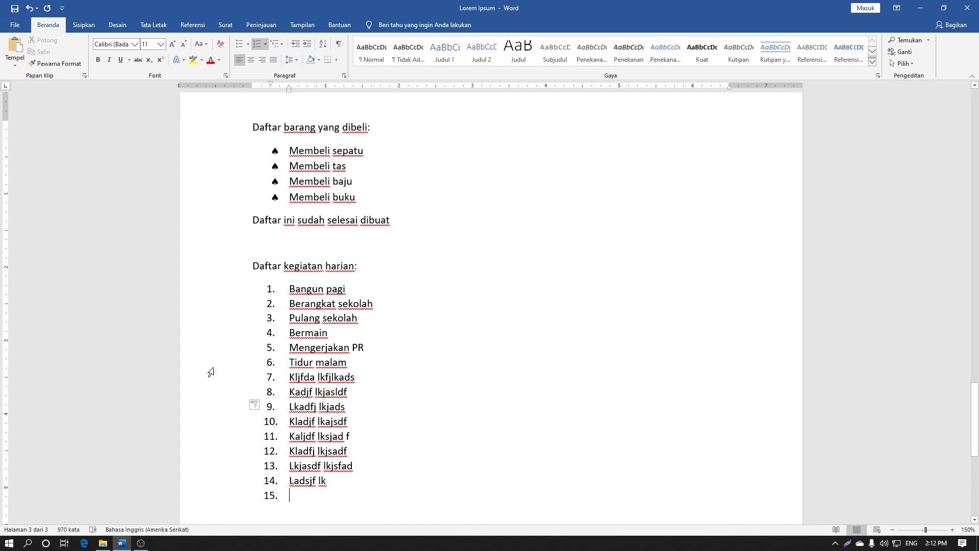
# Drag the Tidur malam item to the top of the daily activities list
pyautogui.tripleClick(257, 363)
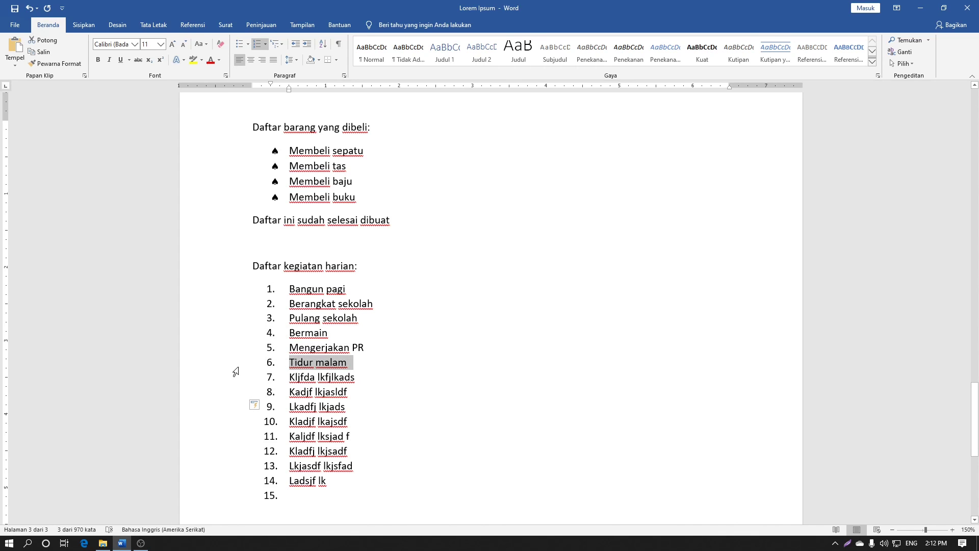
pyautogui.moveTo(236, 371); pyautogui.dragTo(243, 370)
pyautogui.moveTo(297, 366); pyautogui.dragTo(295, 297)
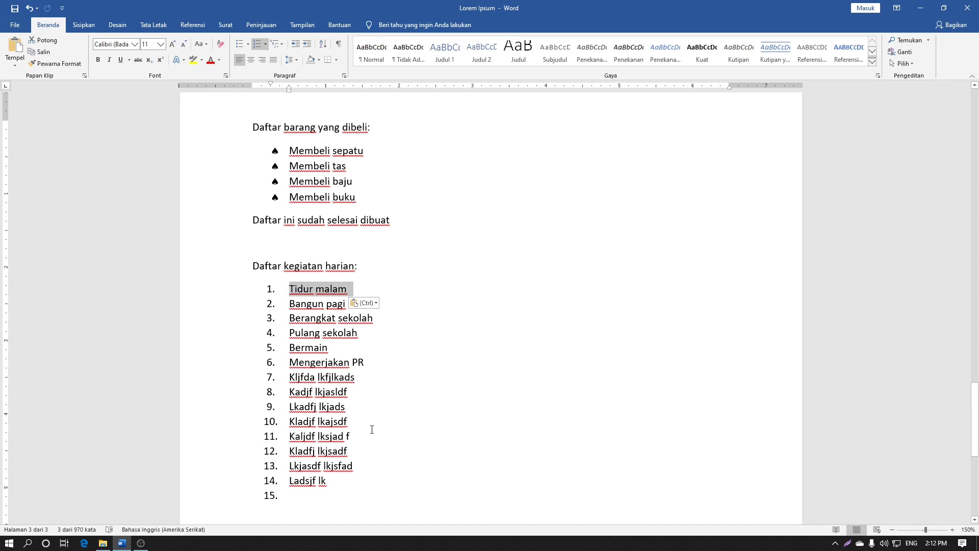
pyautogui.click(356, 369)
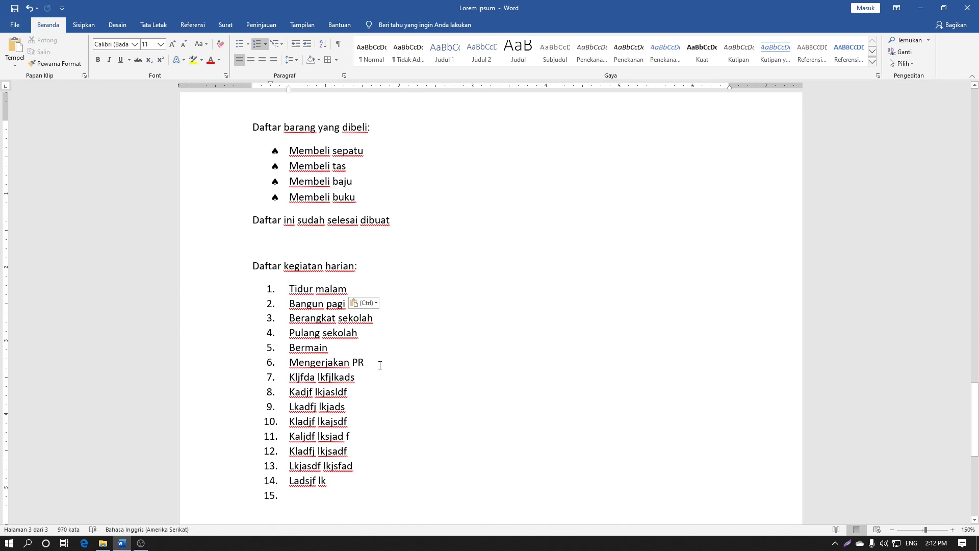
# Move Mengerjakan PR up to third place and Bermain to the top, then select the Membeli buku bullet
pyautogui.click(249, 368)
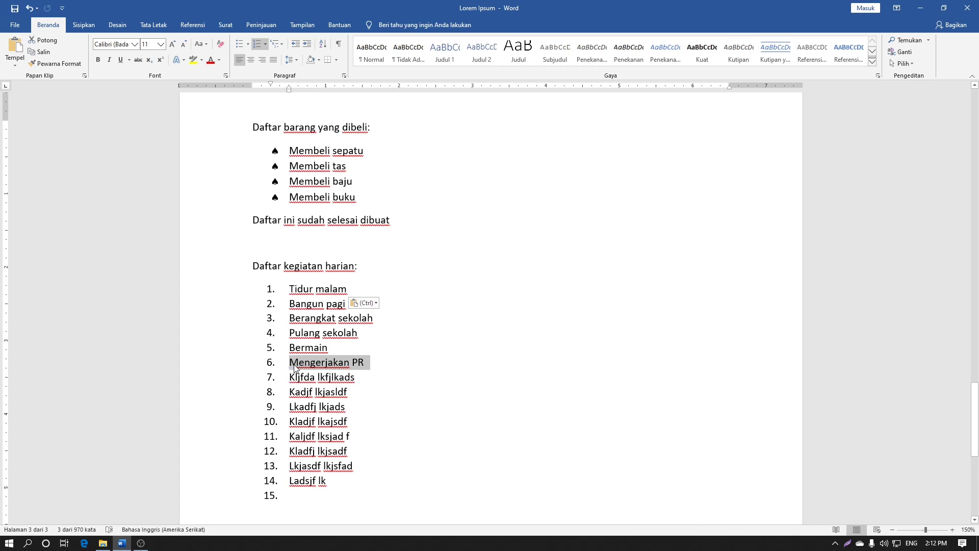
pyautogui.moveTo(295, 366); pyautogui.dragTo(290, 319)
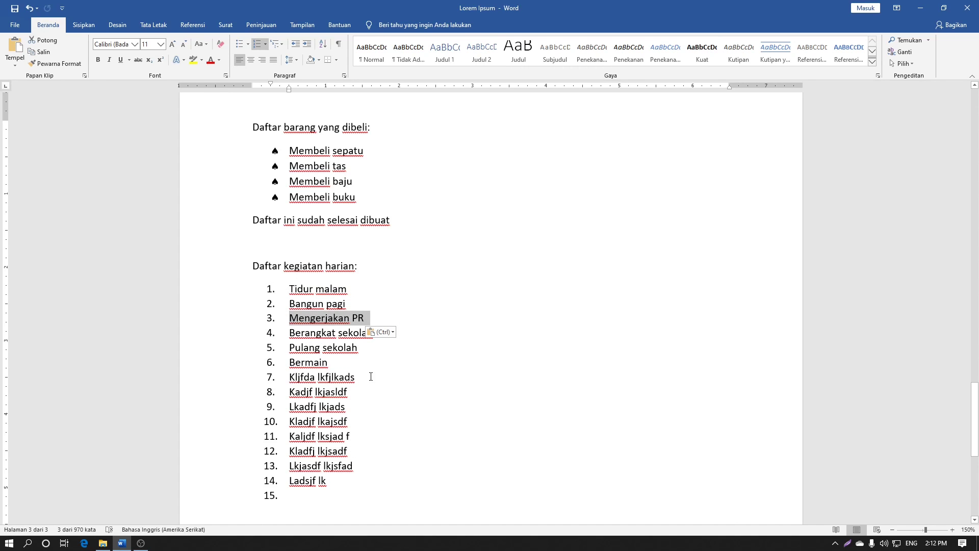
pyautogui.moveTo(359, 365)
pyautogui.mouseDown()
pyautogui.moveTo(292, 368)
pyautogui.moveTo(290, 289)
pyautogui.mouseUp()
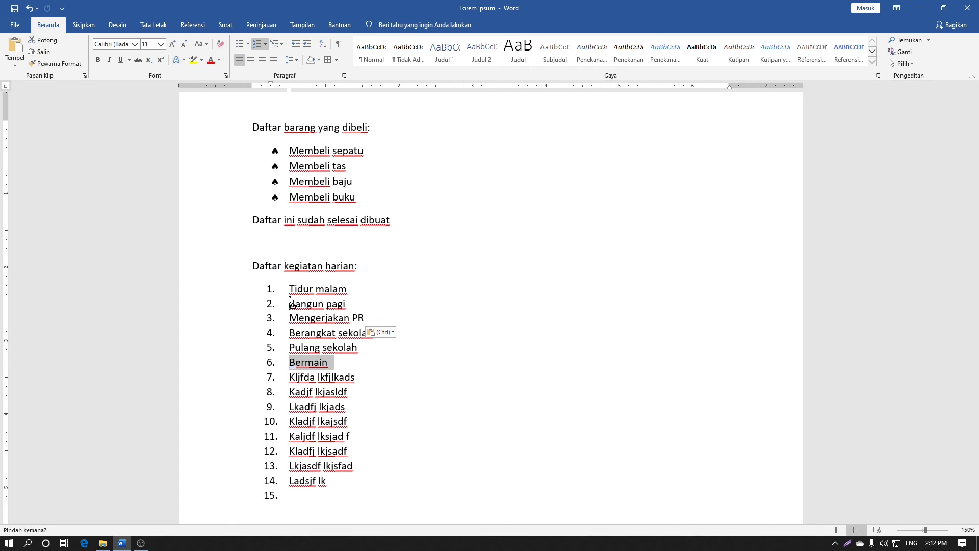
pyautogui.click(378, 378)
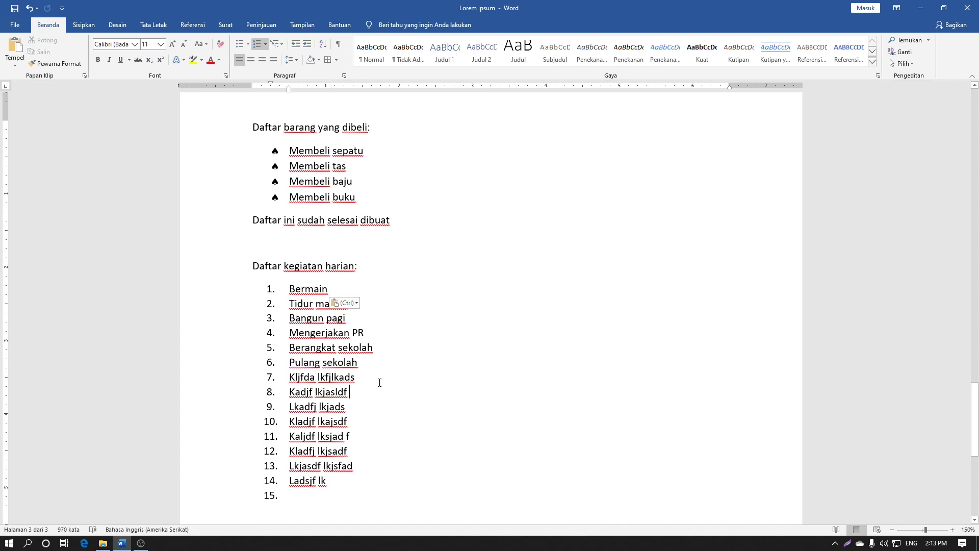
pyautogui.click(372, 362)
pyautogui.click(378, 196)
pyautogui.click(221, 201)
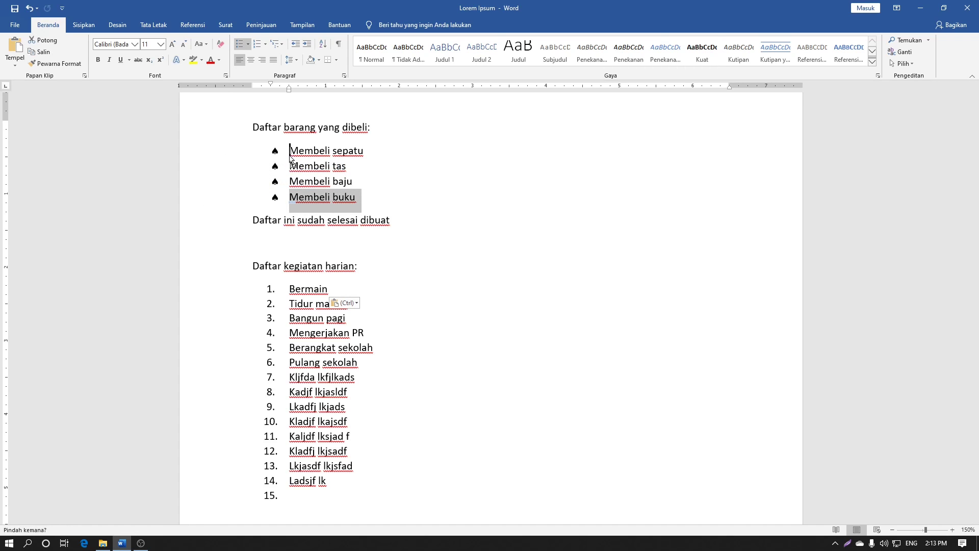
# Drag Membeli buku to the top, Membeli baju above Membeli sepatu, then Membeli tas to the top
pyautogui.moveTo(295, 191); pyautogui.dragTo(290, 149)
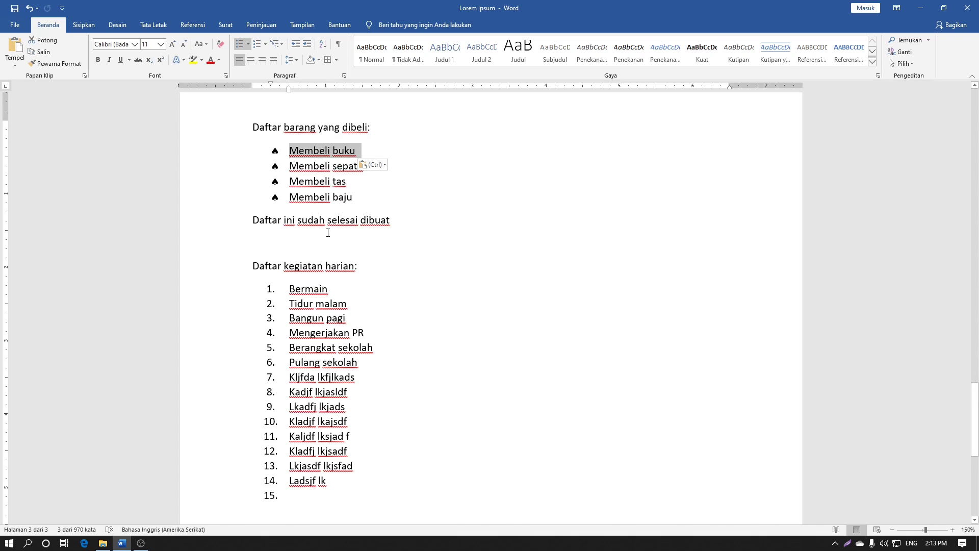
pyautogui.click(198, 207)
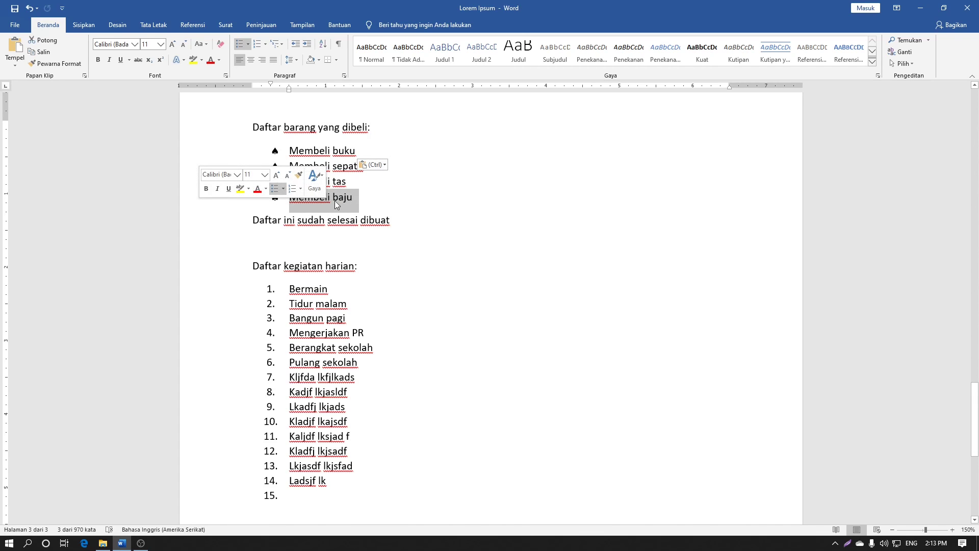
pyautogui.moveTo(294, 200); pyautogui.dragTo(290, 168)
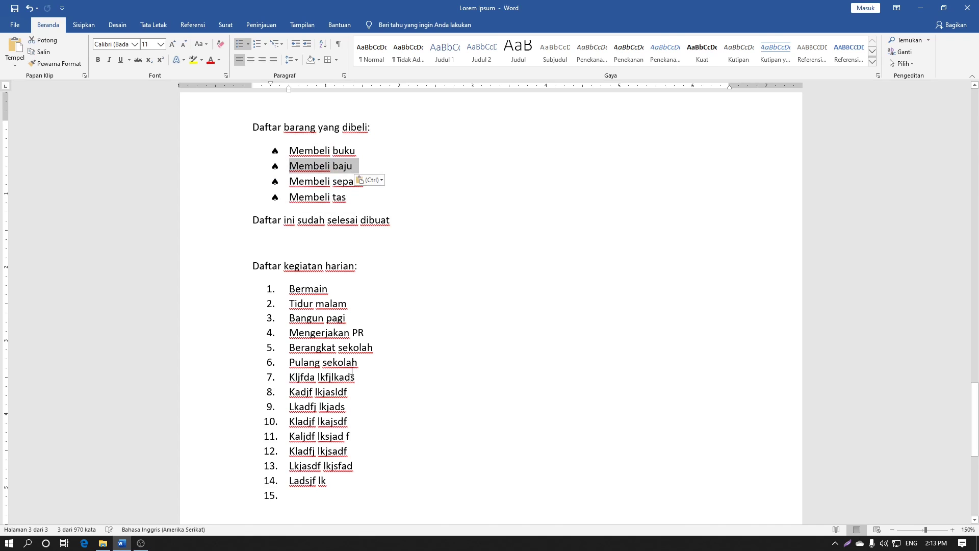
pyautogui.click(225, 207)
pyautogui.moveTo(302, 203); pyautogui.dragTo(289, 149)
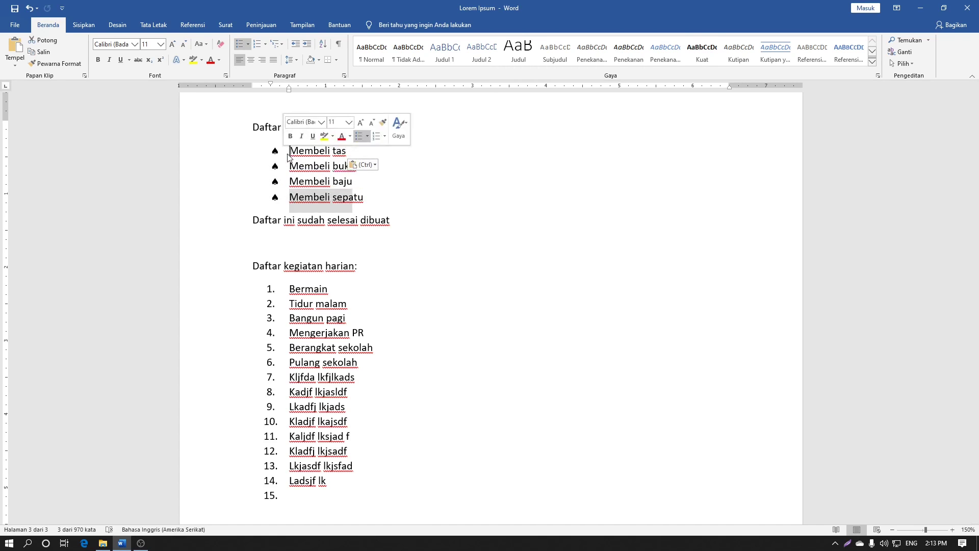
# Drag Bangun pagi below Kljfda lkfjlkads to item 8 and Ladsjf lk up to item 4
pyautogui.click(263, 381)
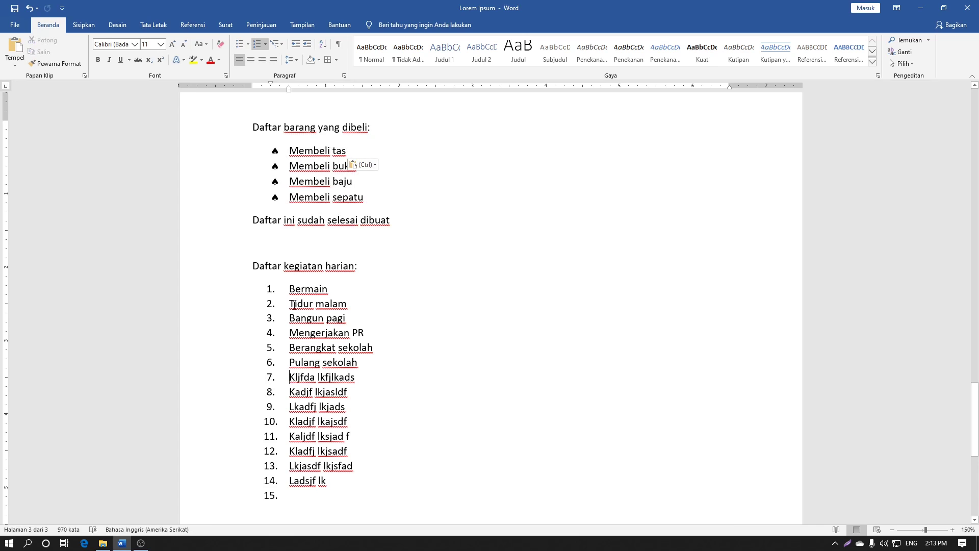
pyautogui.click(230, 319)
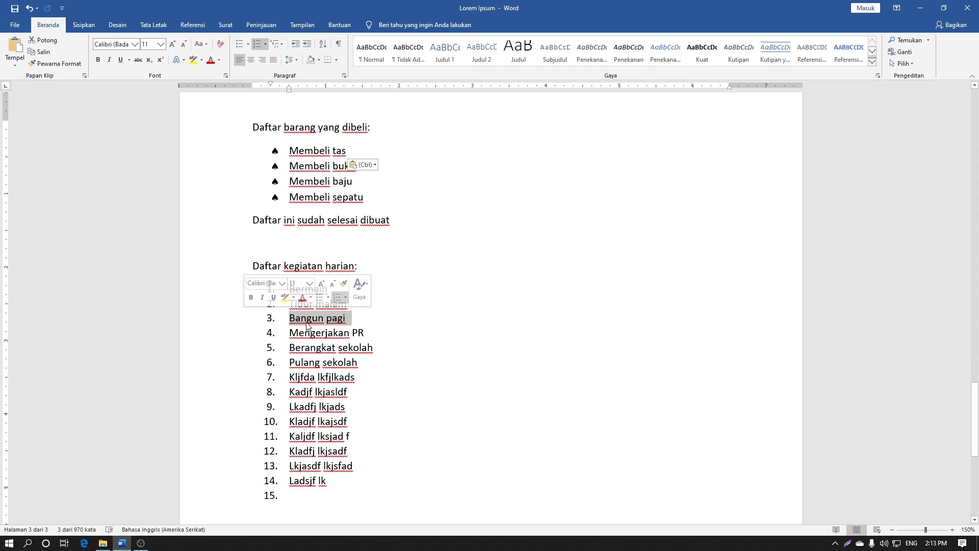
pyautogui.moveTo(293, 320); pyautogui.dragTo(291, 391)
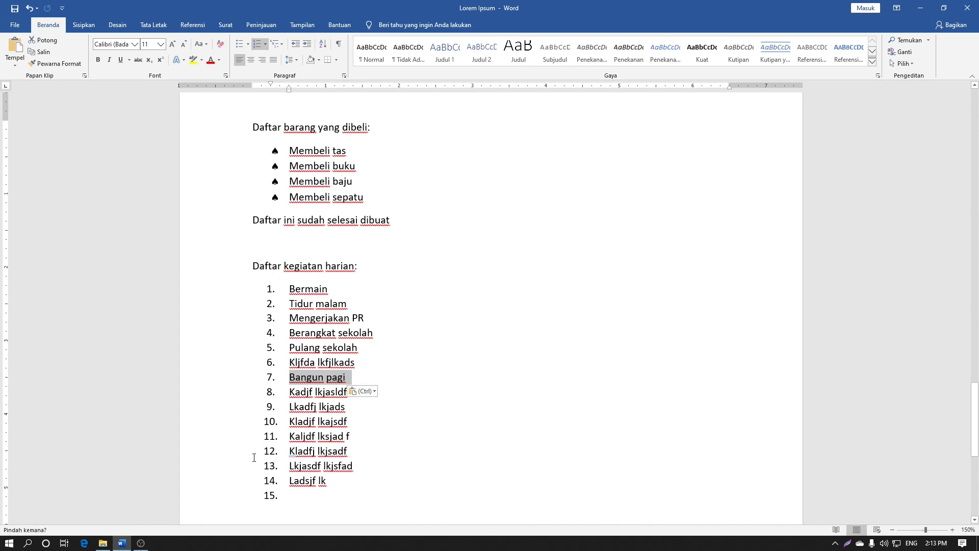
pyautogui.click(255, 480)
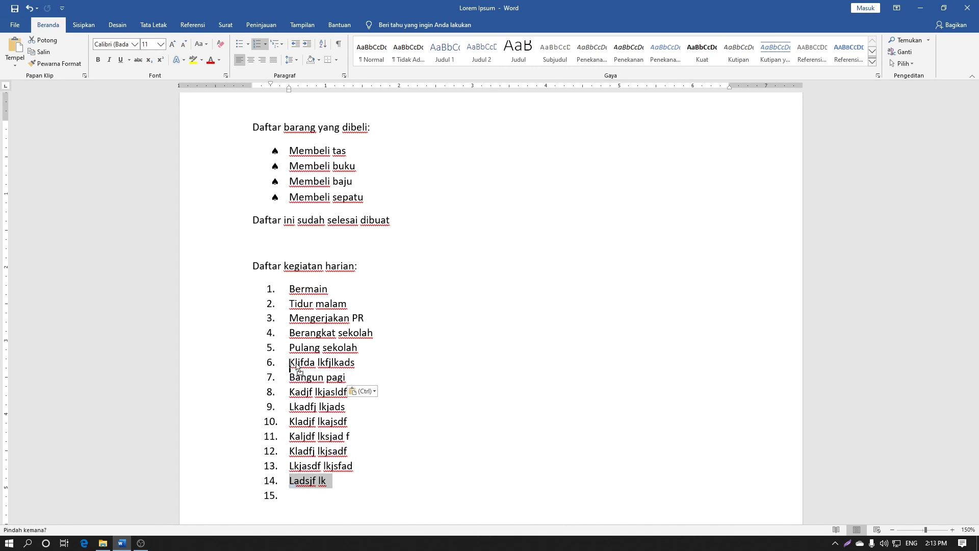
pyautogui.moveTo(296, 486); pyautogui.dragTo(291, 333)
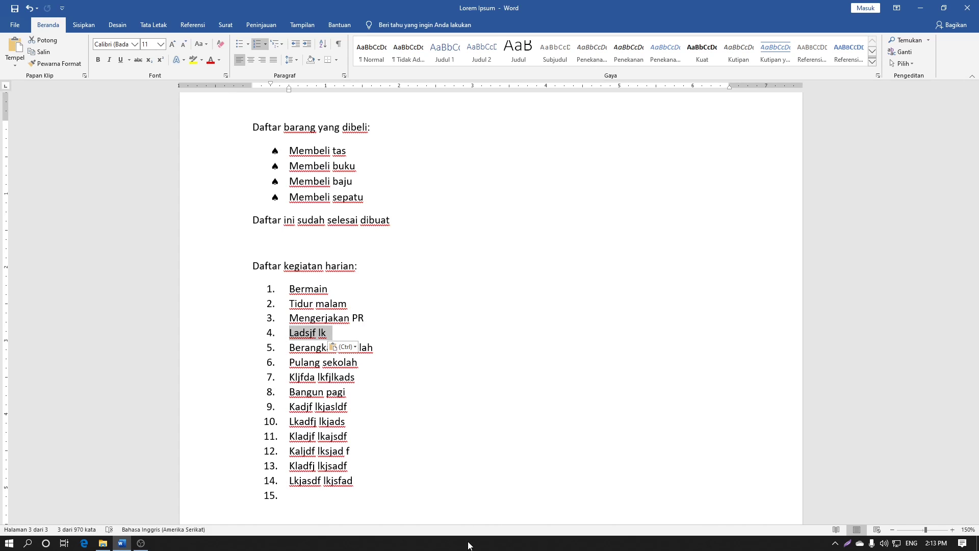